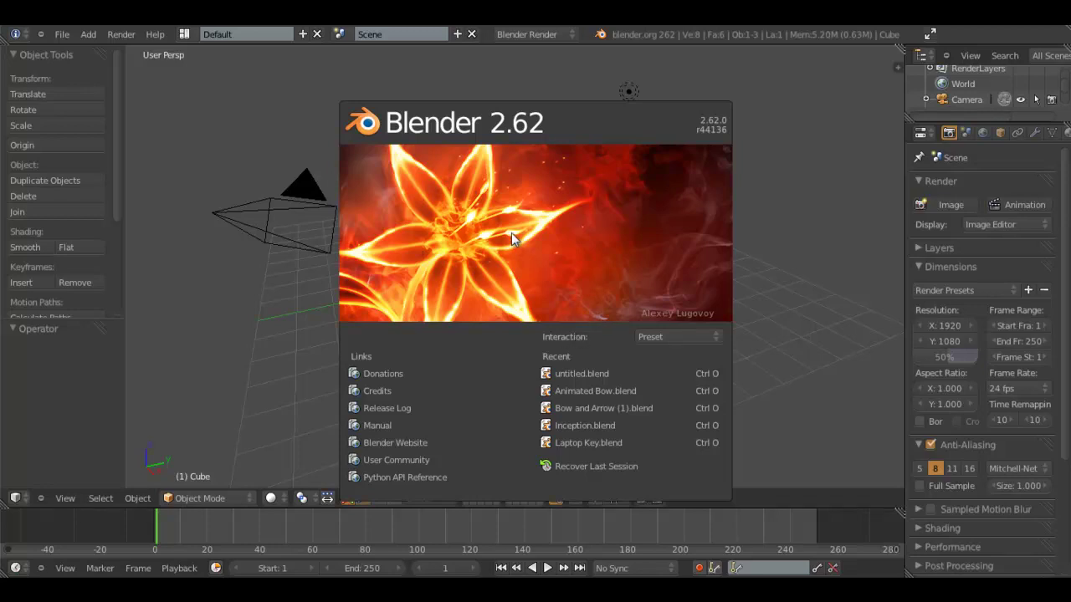
Dismiss the splash screen and move the default cube up about 2.1 units along the global Z axis
key(KP_Decimal)
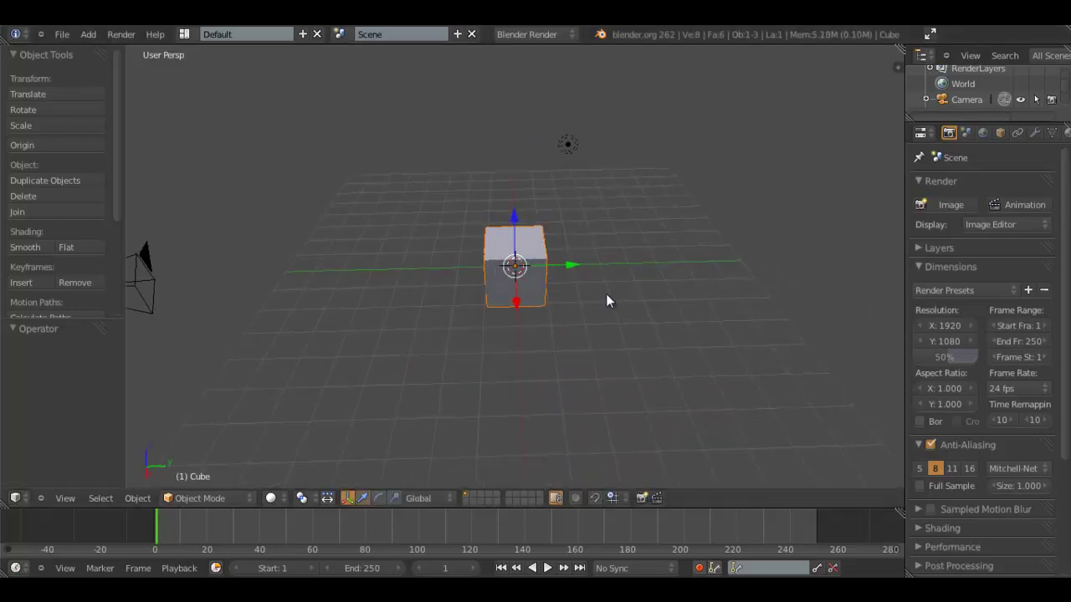
key(KP_1)
key(KP_5)
middle_drag(595, 306, 529, 351)
scroll(529, 351, down, 1)
key(g)
key(z)
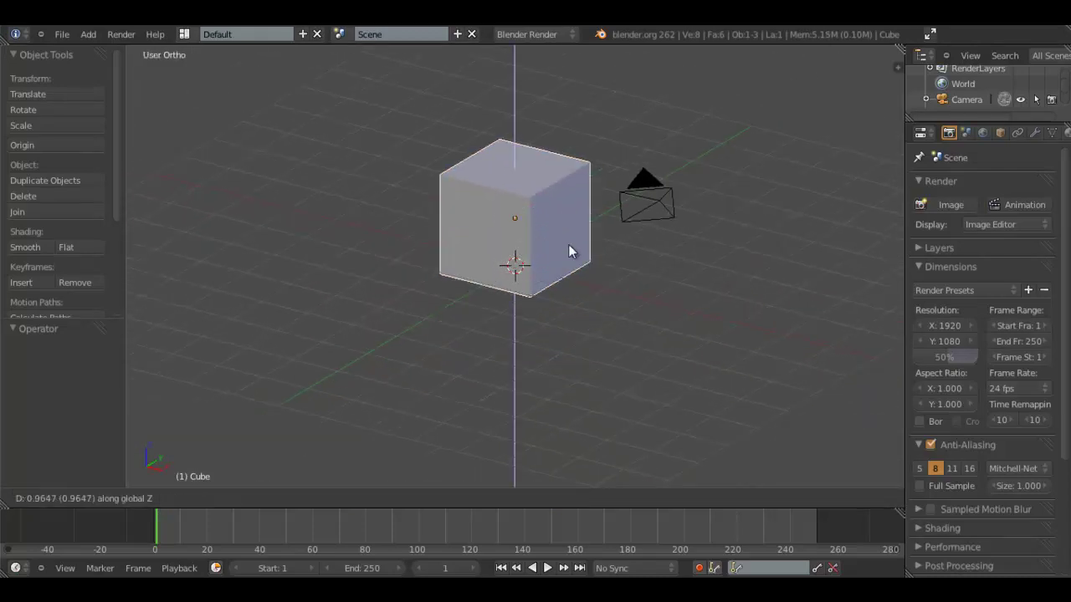
click(577, 206)
Add a plane mesh beneath the cube and scale it by a factor of 10
middle_drag(574, 308, 544, 276)
key(shift+a)
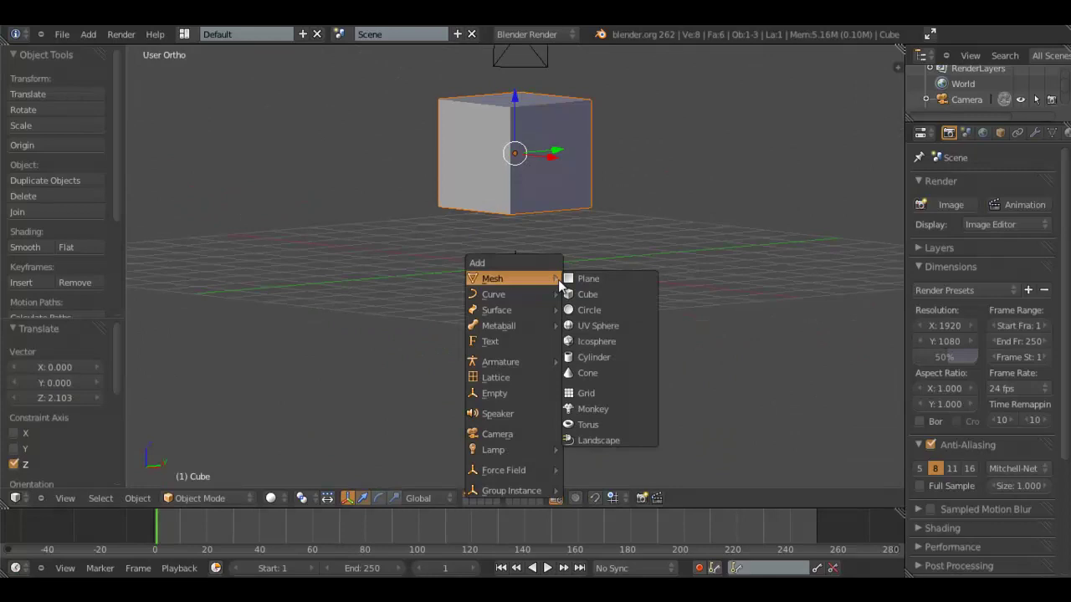
click(596, 279)
text(s10)
key(Return)
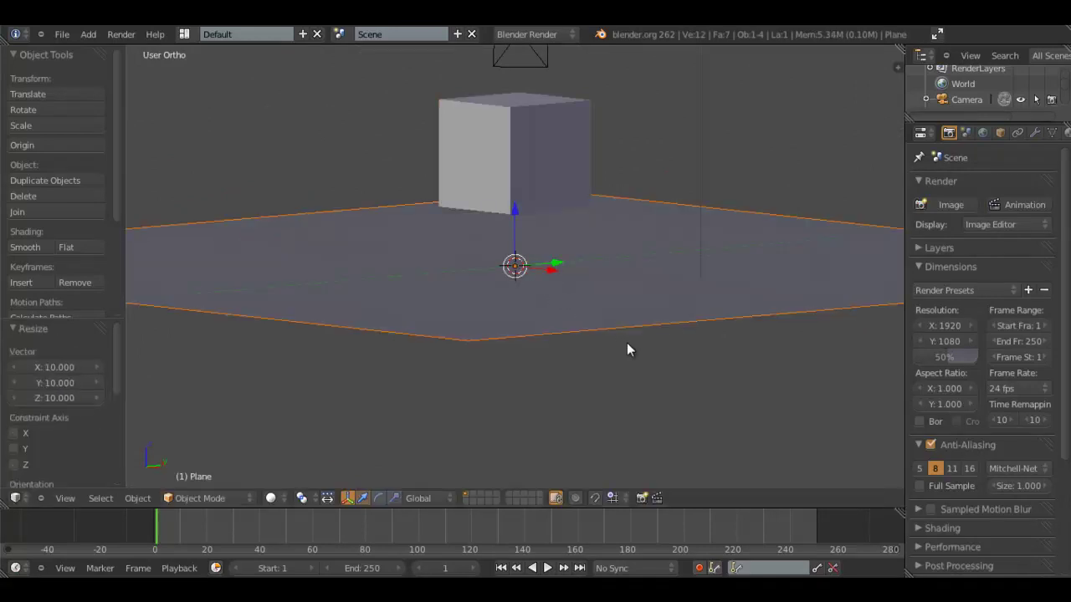
Keep the plane selected, widen the properties editor and show the plane's physics settings
middle_drag(626, 349, 514, 441)
right_click(532, 248)
middle_drag(532, 206, 485, 257)
right_click(545, 284)
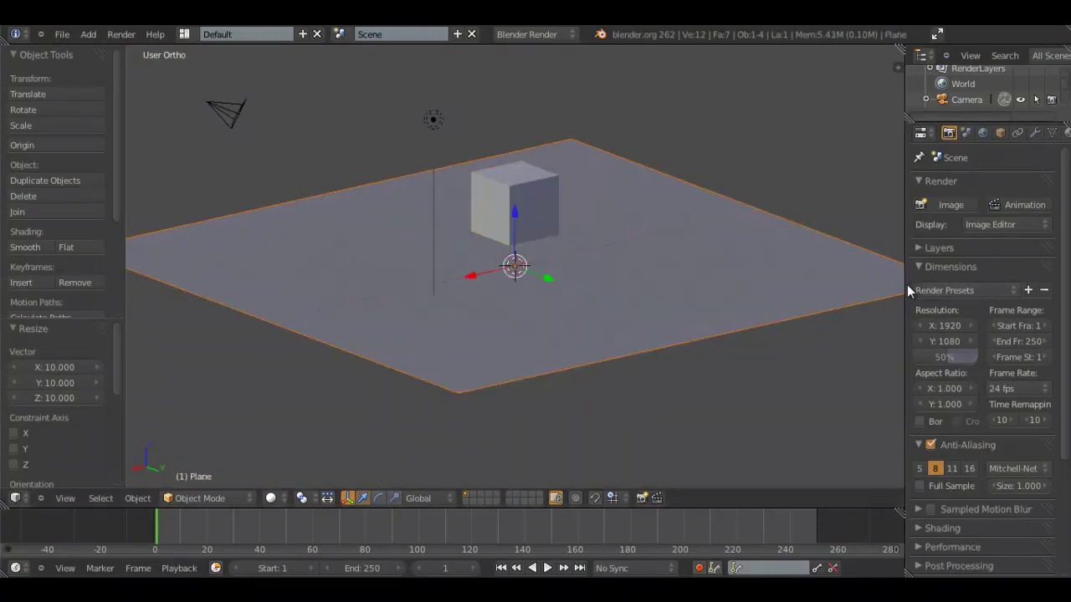
drag(906, 285, 803, 285)
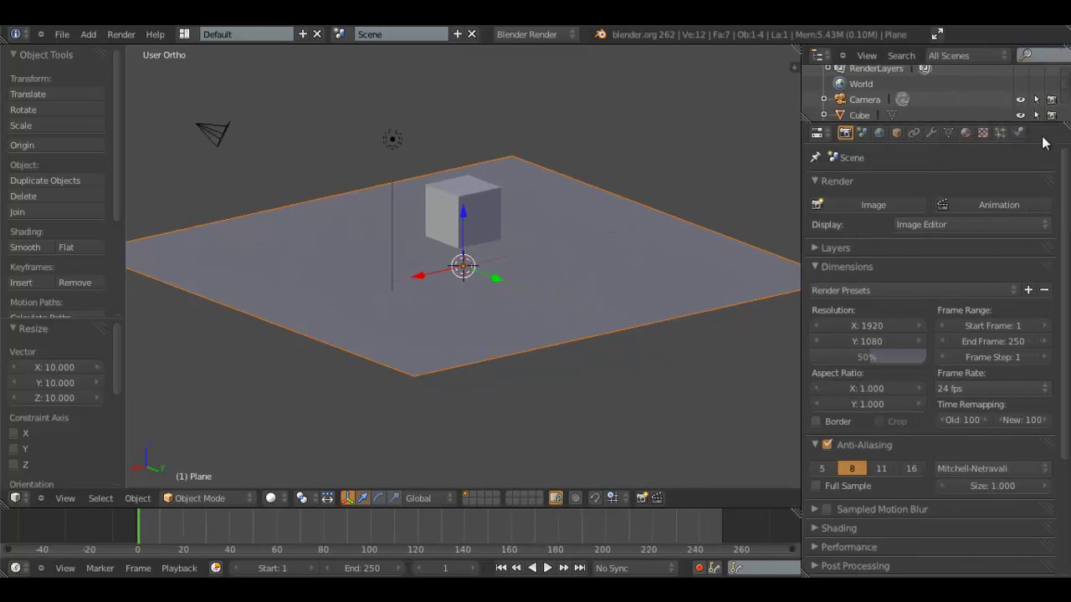
click(1019, 134)
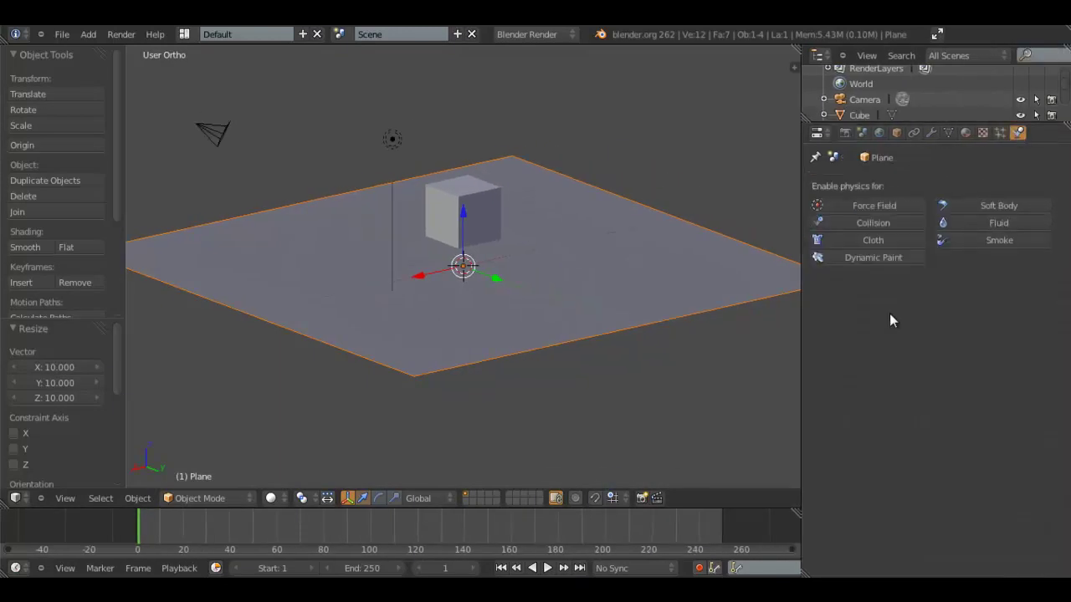
click(975, 207)
key(KP_1)
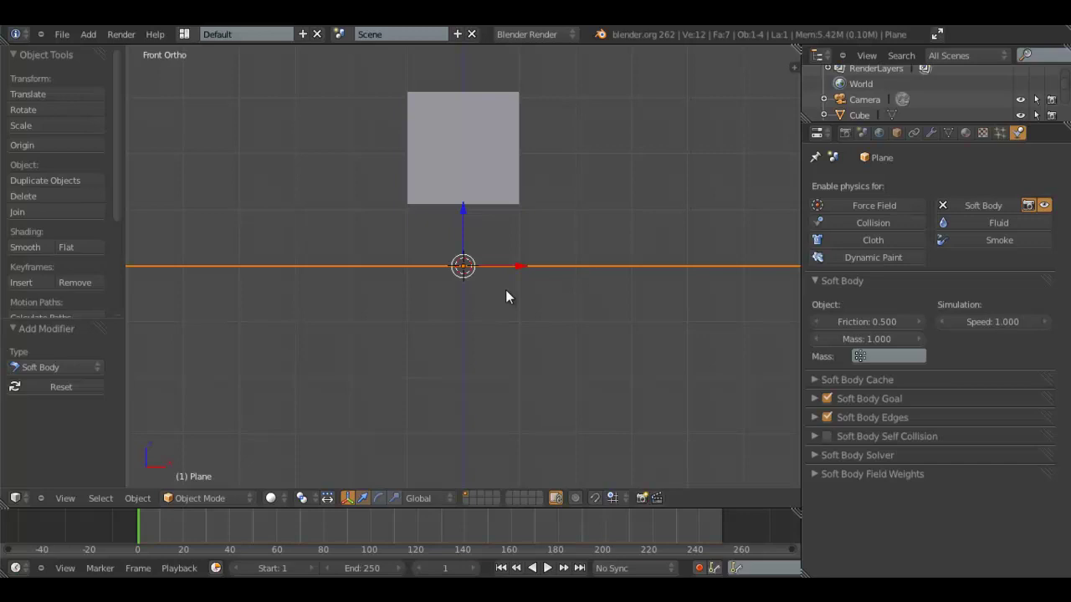
shift+middle_drag(486, 284, 488, 347)
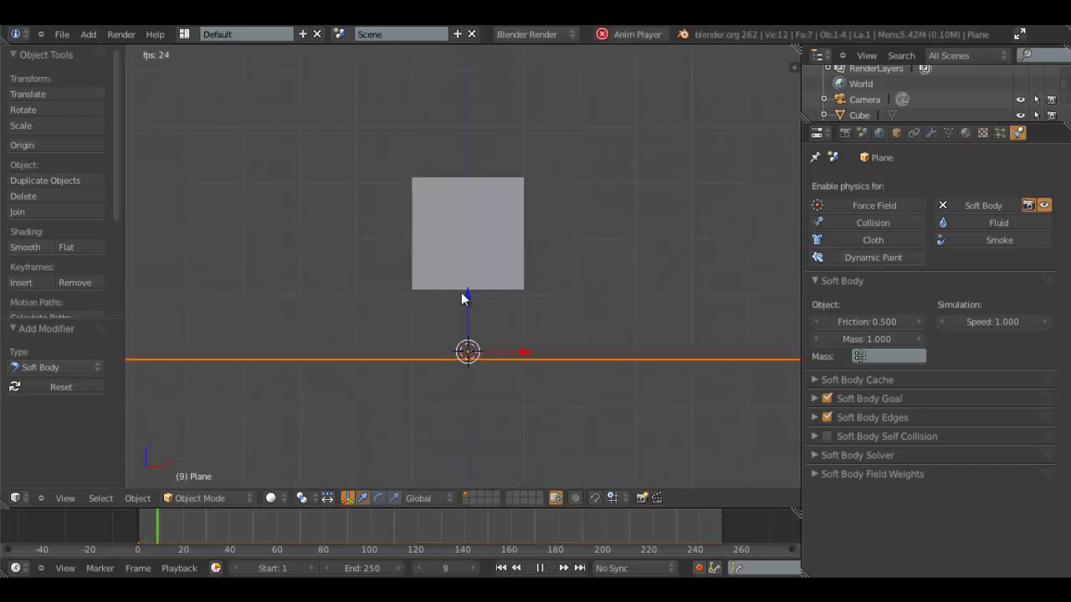
click(942, 205)
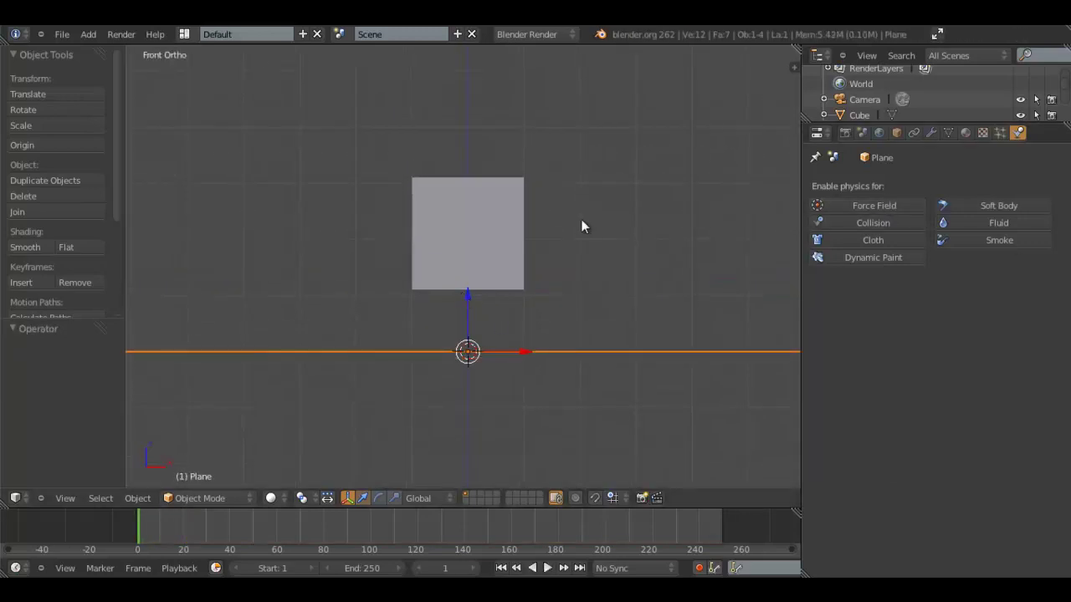
Enable Soft Body physics on the cube and start playing the animation
right_click(468, 239)
click(1017, 205)
mouse_move(544, 368)
middle_down()
mouse_move(555, 405)
mouse_move(550, 373)
middle_up()
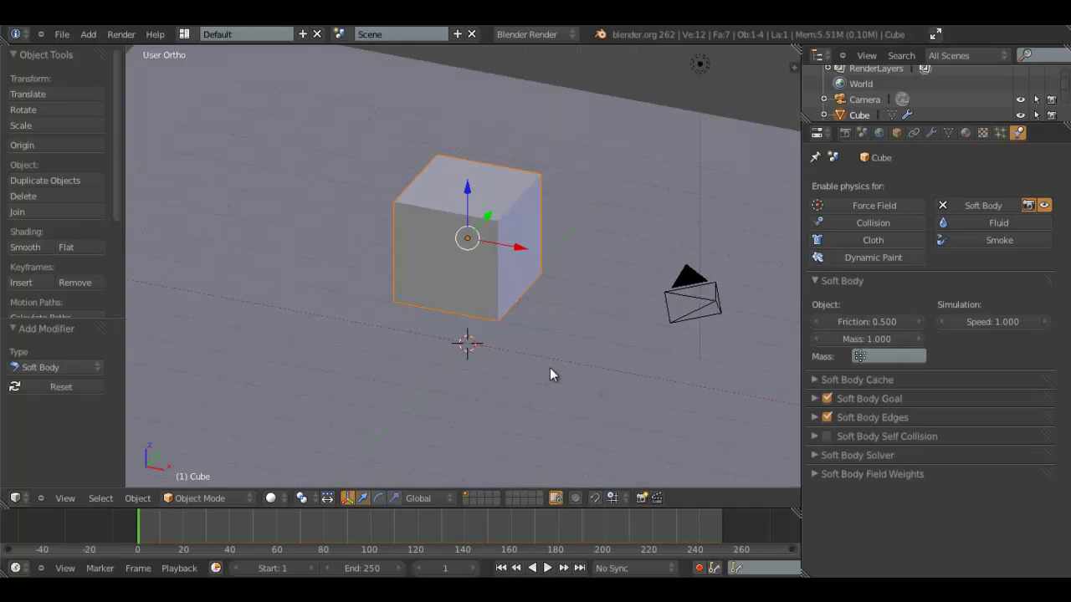
key(alt+a)
Examine the soft body cube's motion during playback from the front and from angled views, near and far
key(KP_1)
scroll(545, 336, up, 3)
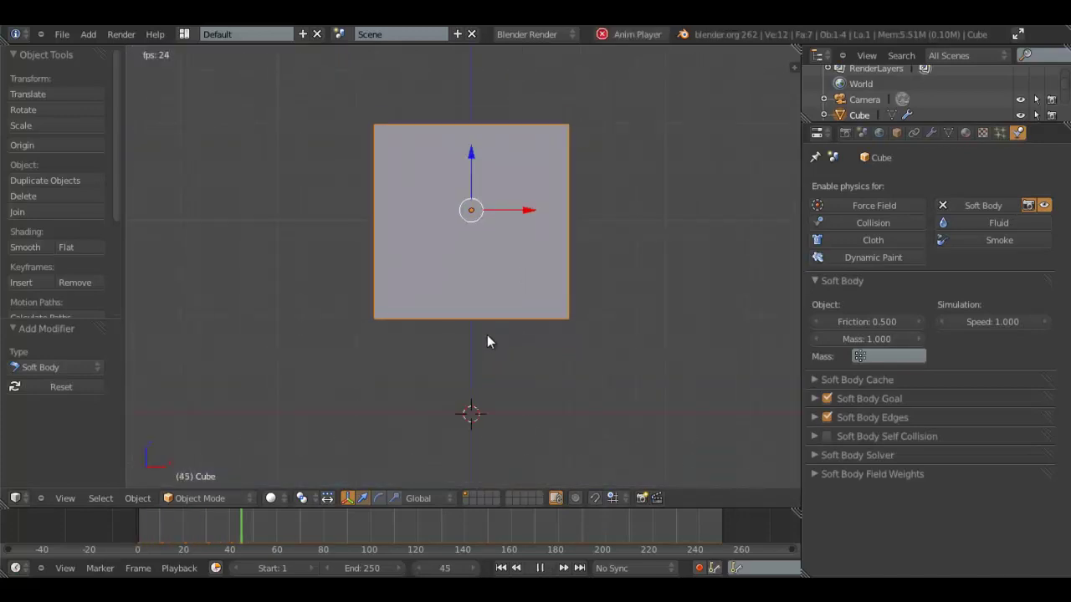
middle_drag(488, 340, 497, 256)
key(KP_1)
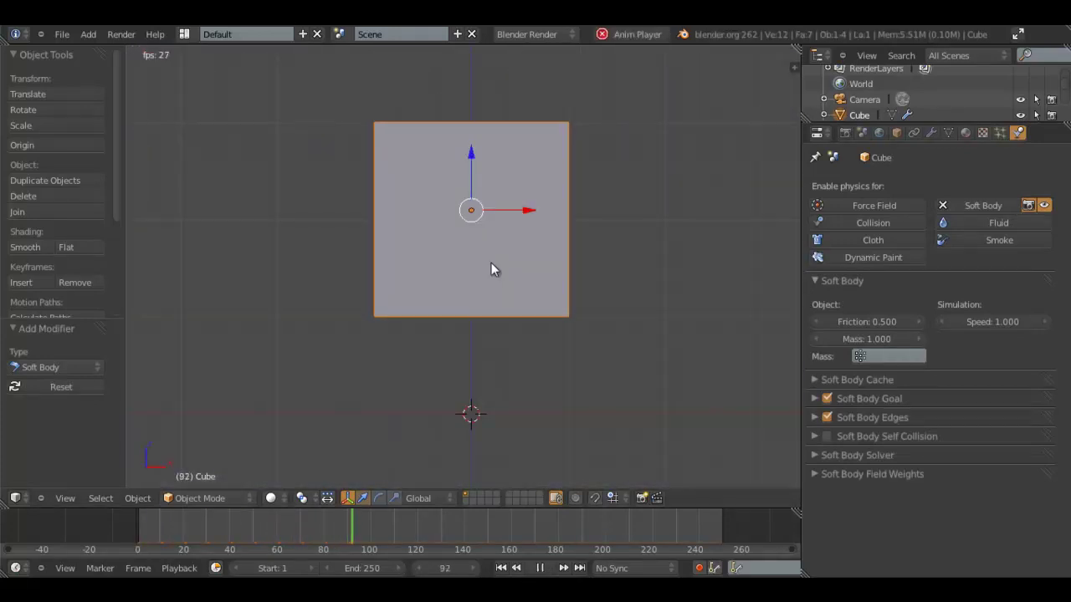
scroll(491, 263, down, 3)
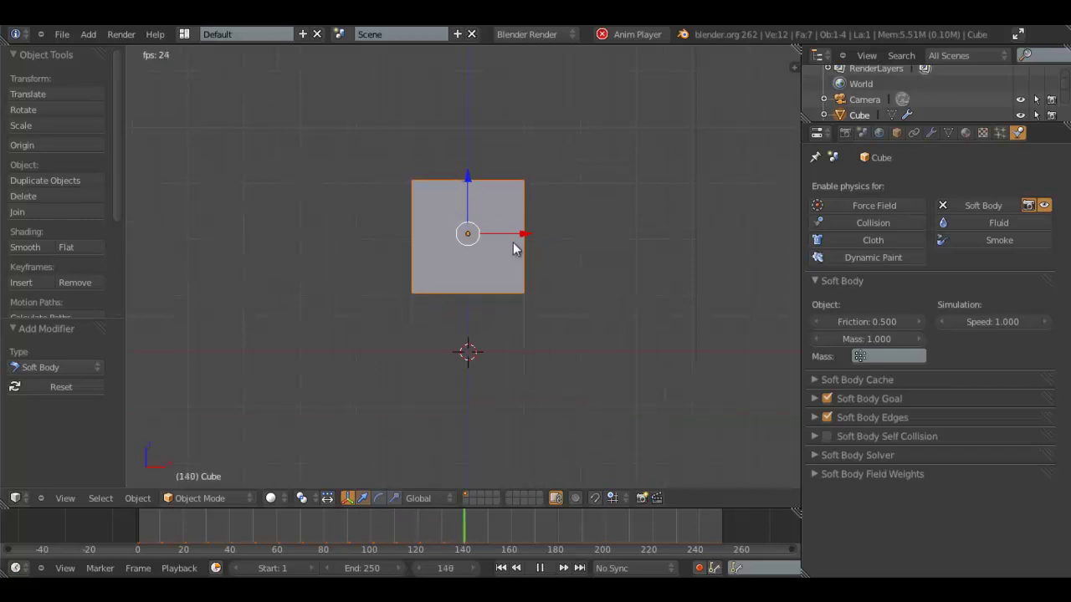
middle_drag(539, 253, 453, 326)
key(KP_1)
scroll(478, 296, up, 3)
key(KP_1)
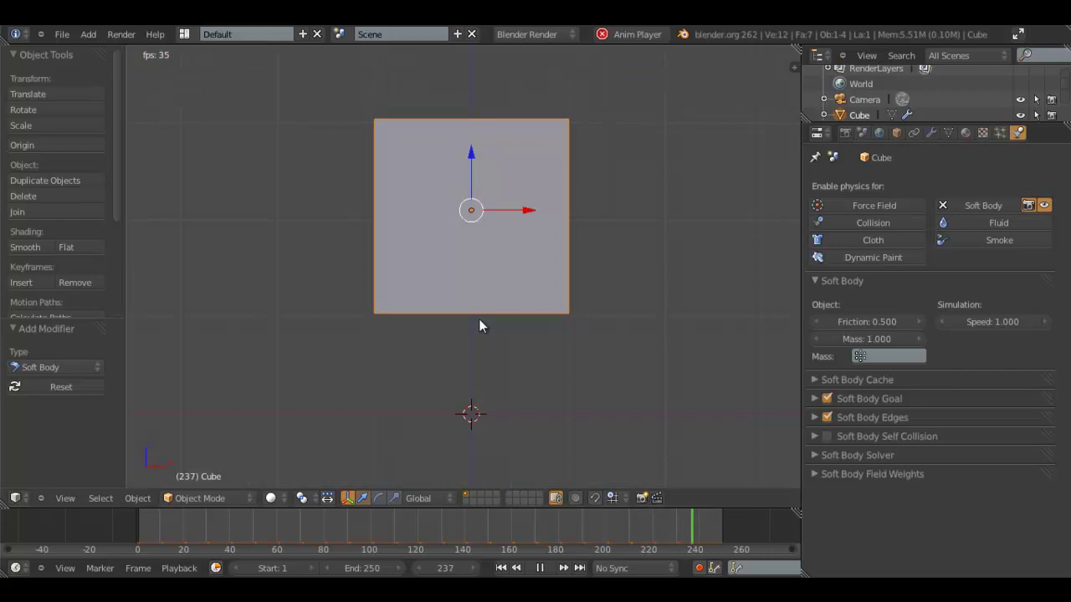
scroll(413, 170, down, 3)
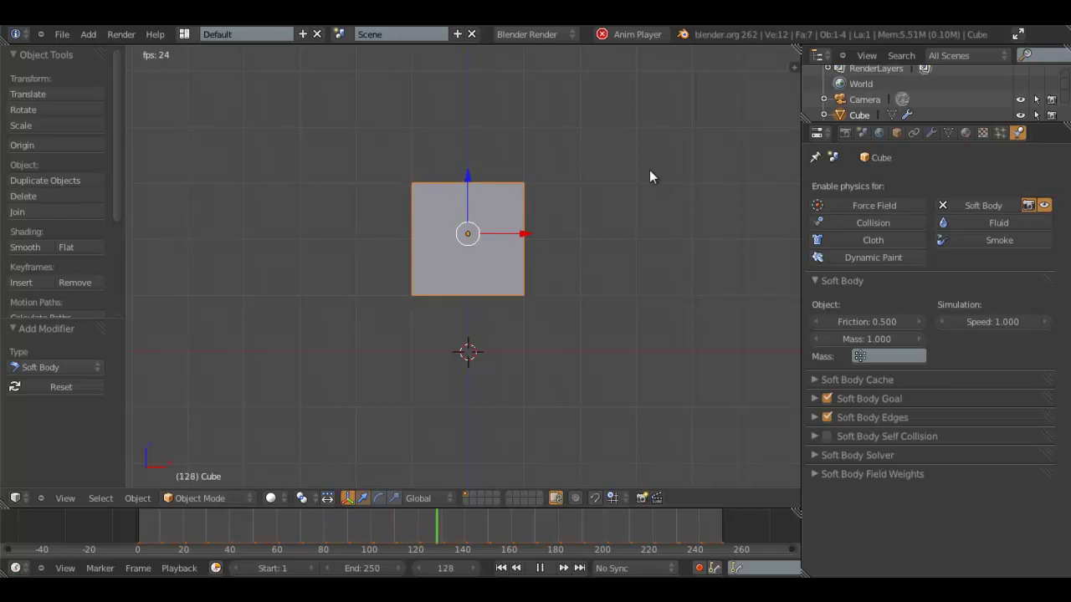
scroll(652, 284, up, 2)
scroll(656, 284, up, 2)
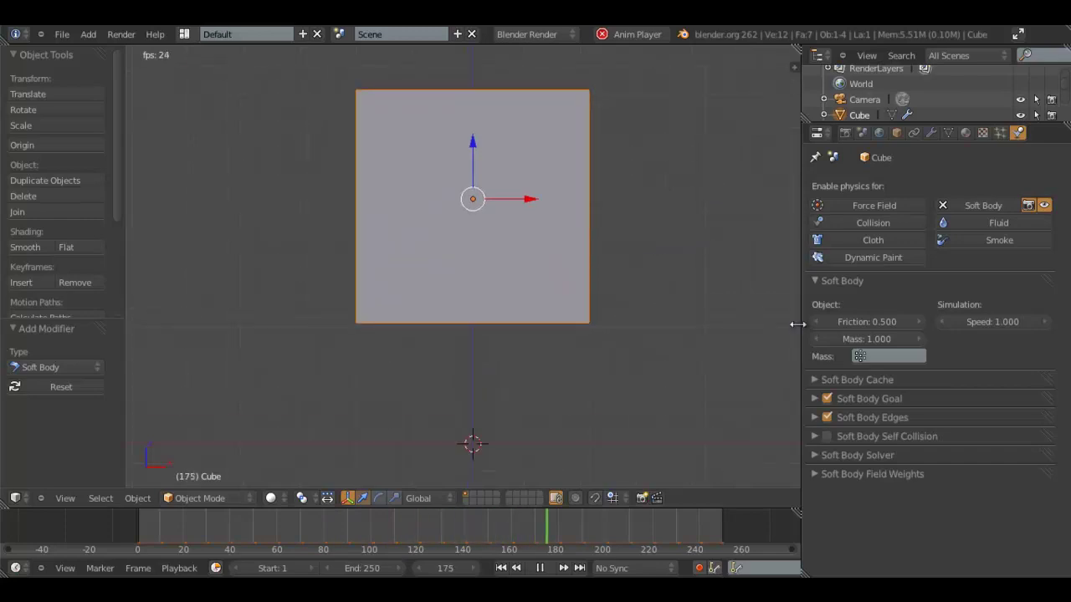
Set the cube's soft body simulation speed to 0.5 and watch the playback from several angles
click(1014, 322)
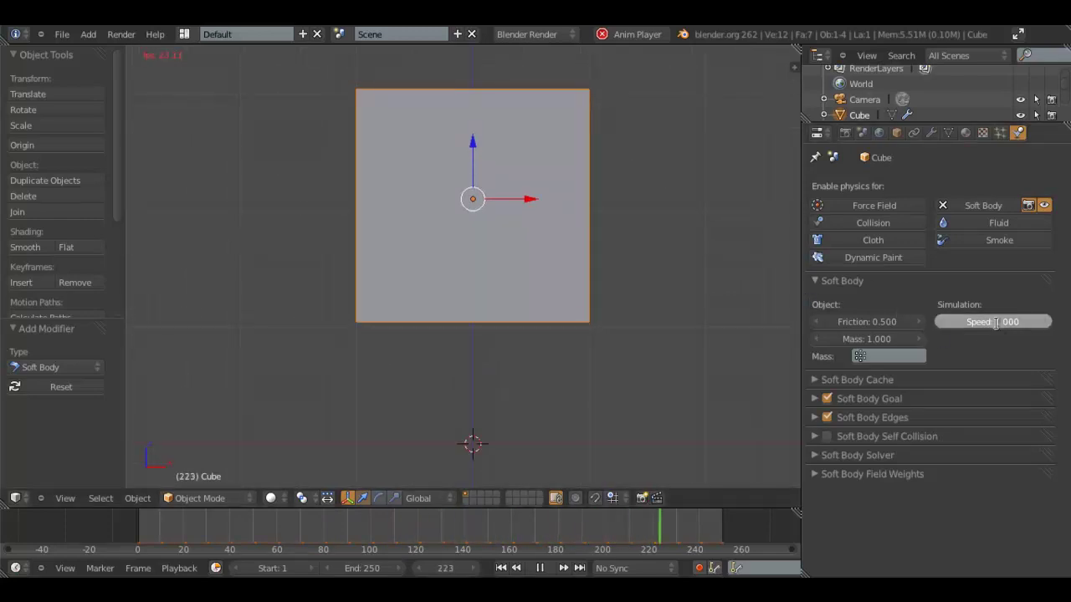
text(0.5)
key(Return)
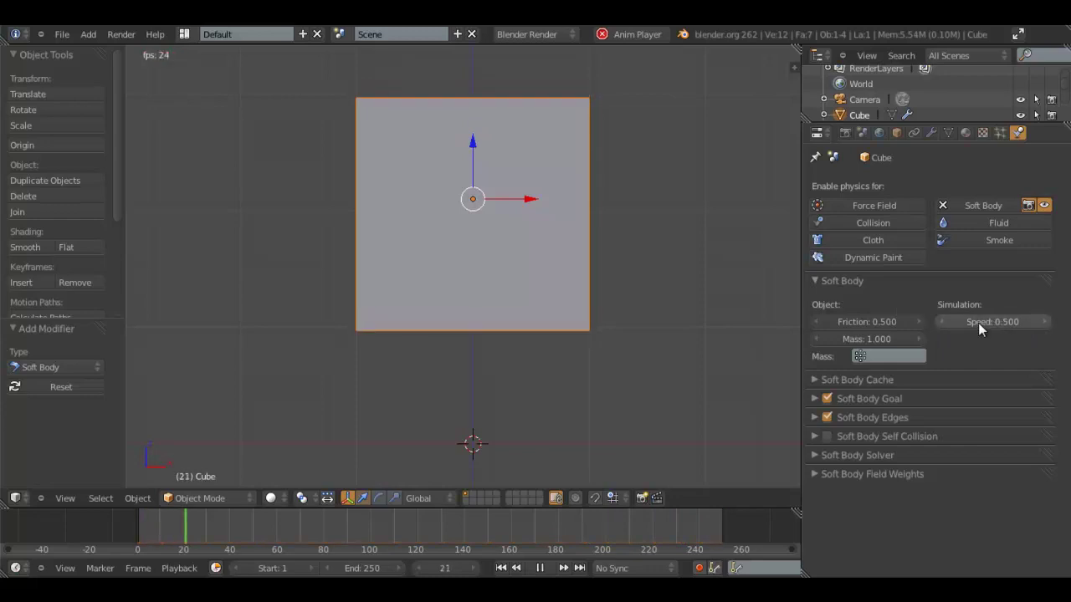
middle_drag(753, 328, 433, 348)
scroll(513, 317, down, 4)
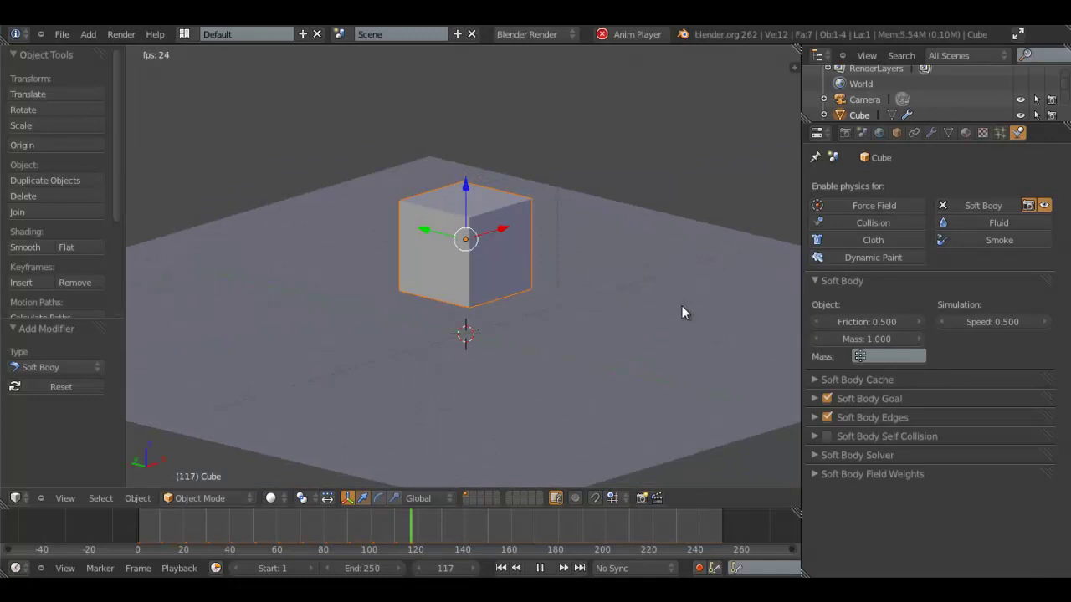
key(KP_1)
middle_drag(627, 283, 584, 307)
scroll(613, 322, up, 4)
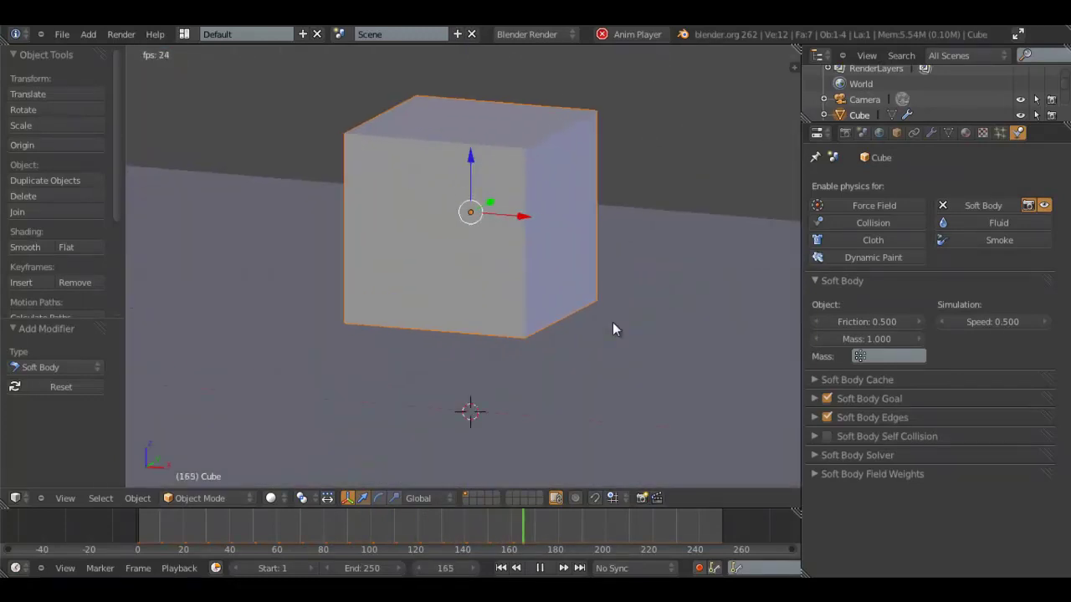
scroll(765, 316, up, 1)
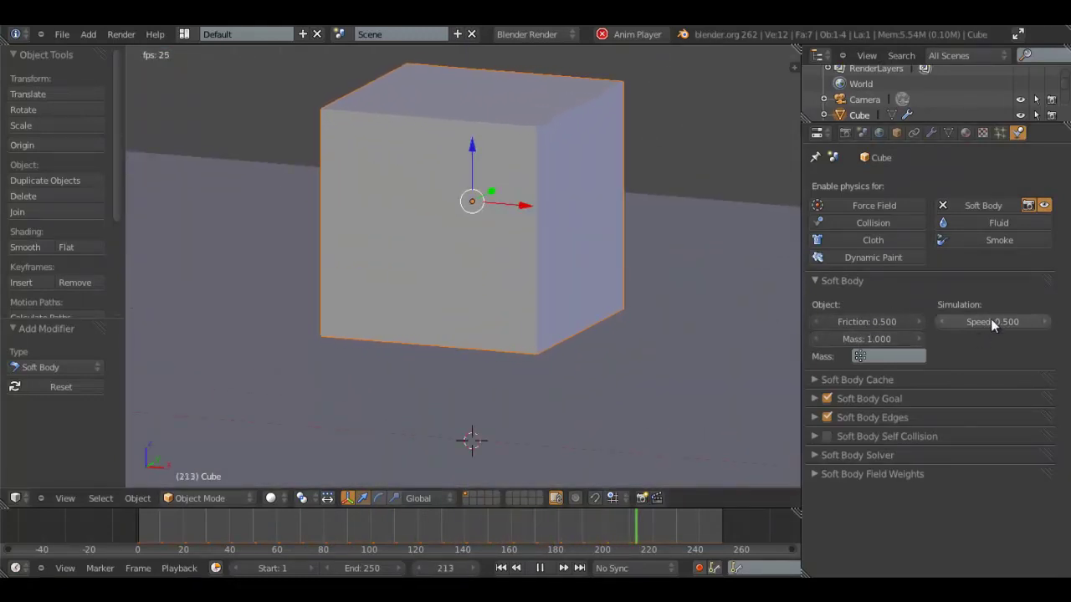
Set the cube's soft body simulation speed to 2
click(990, 321)
text(2)
key(Return)
Expand the Soft Body Goal settings, try playback with Goal disabled, re-enable it and return to the first frame
click(886, 282)
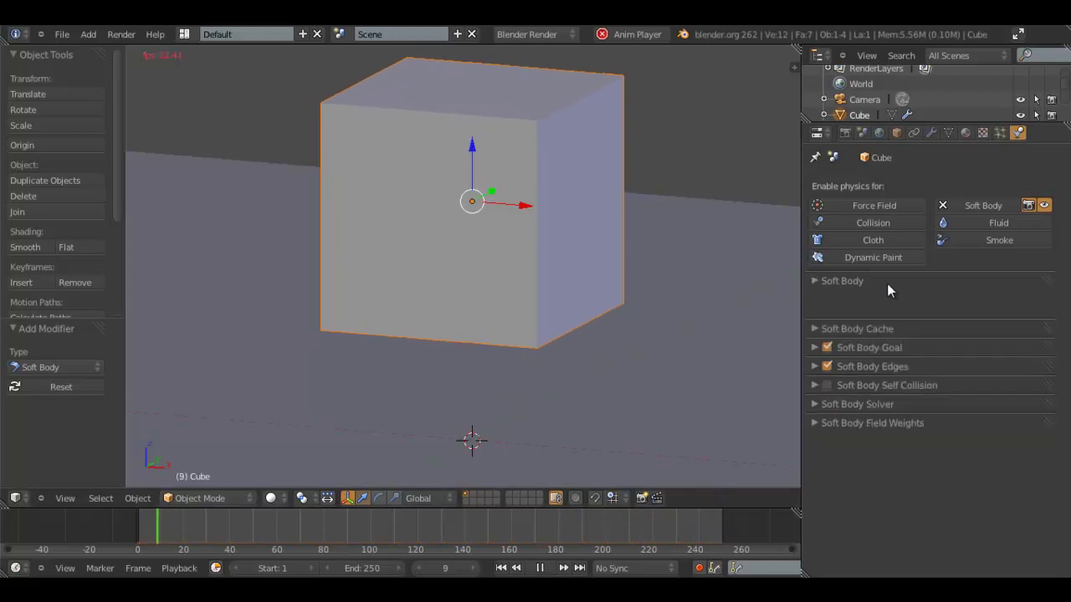
click(880, 299)
click(880, 299)
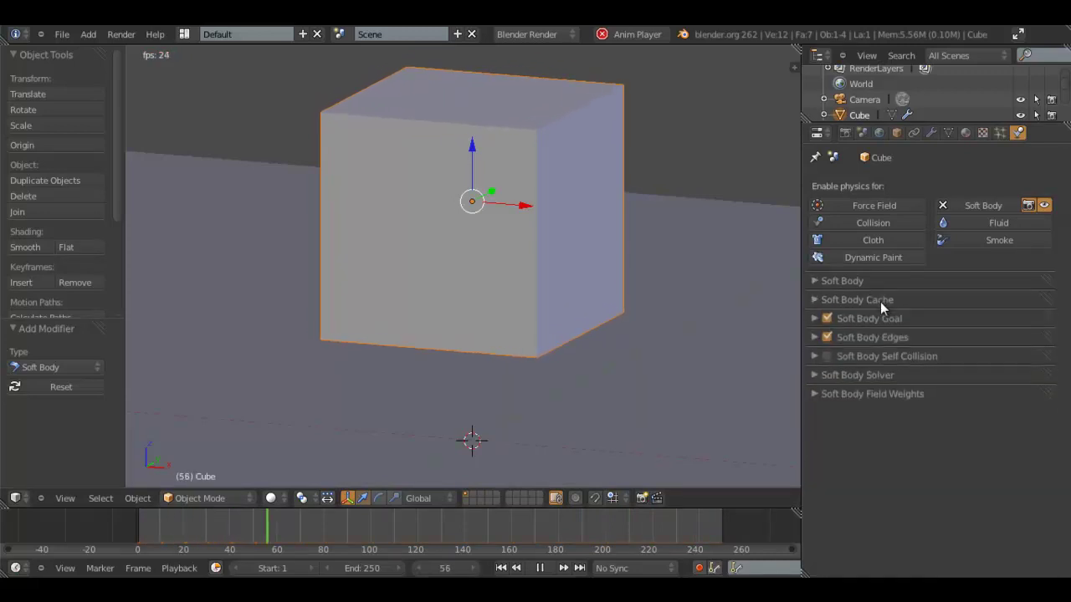
click(878, 318)
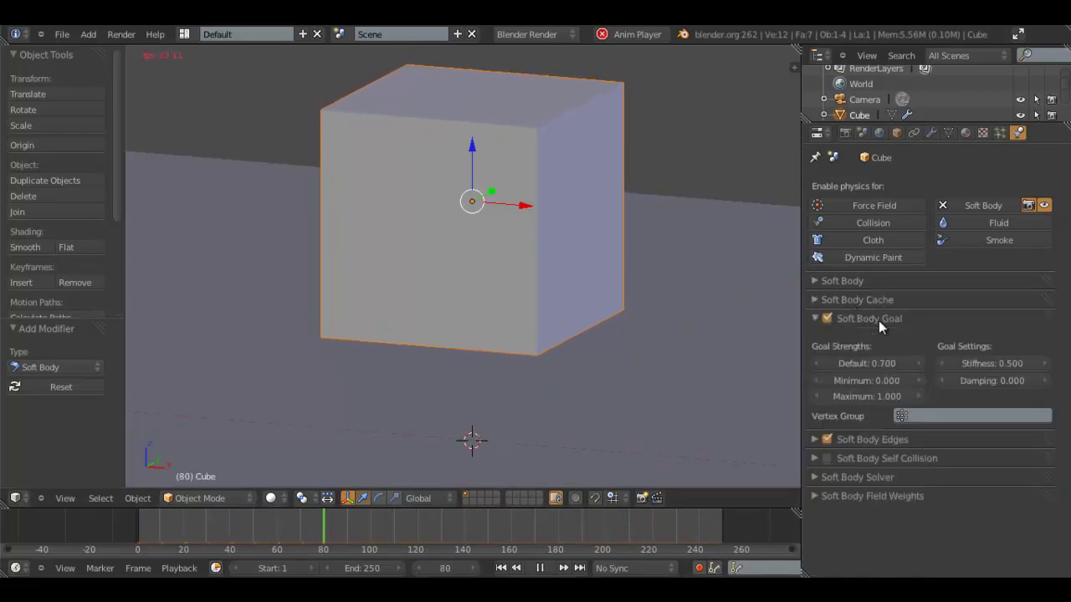
click(827, 319)
click(826, 319)
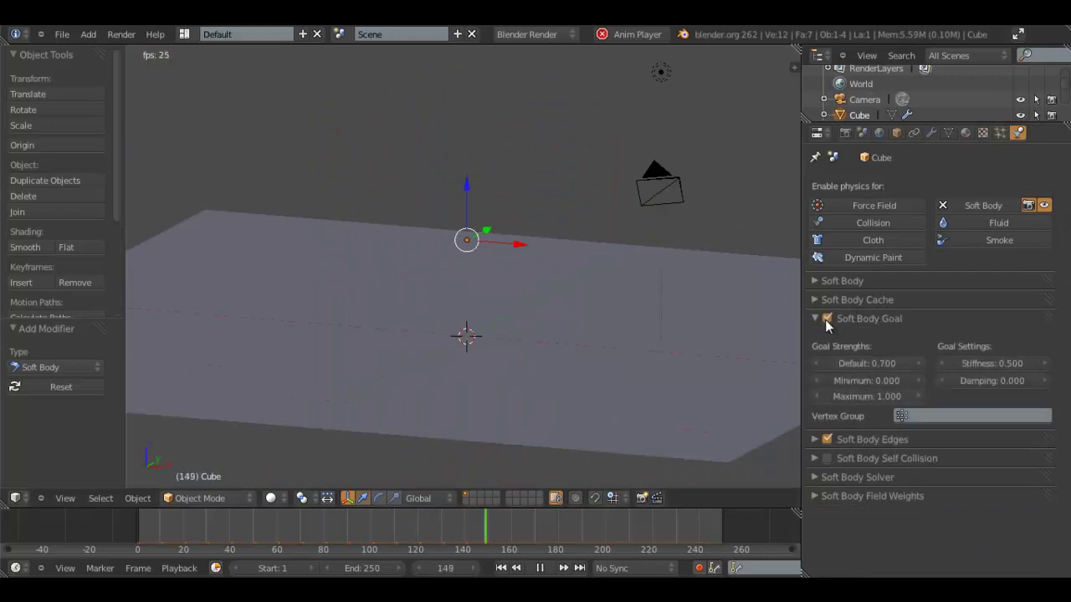
click(500, 568)
Select the plane and enable Collision physics on it
right_click(648, 440)
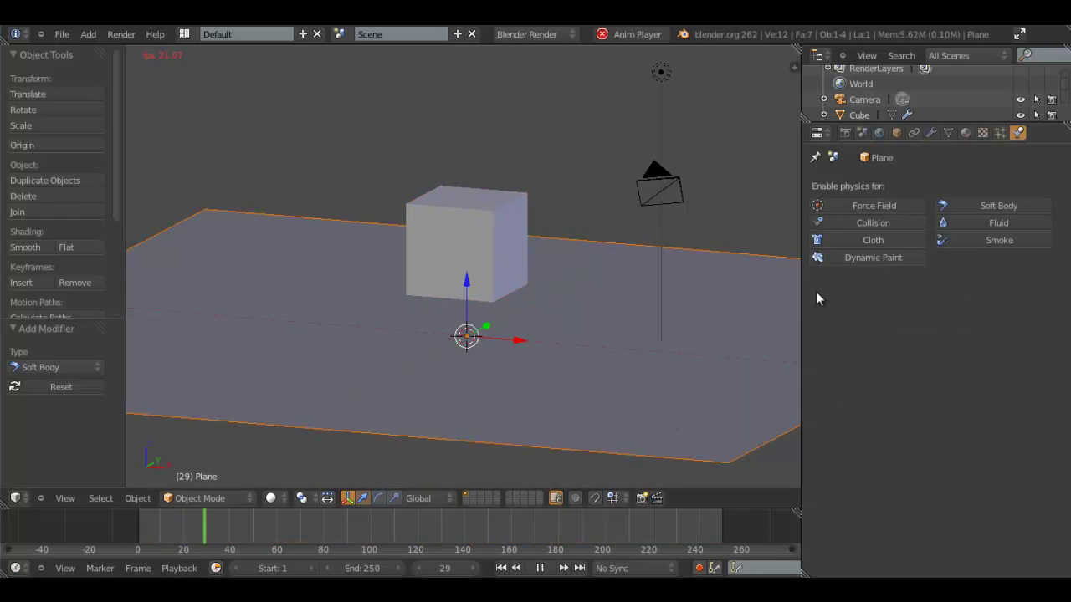
right_click(463, 265)
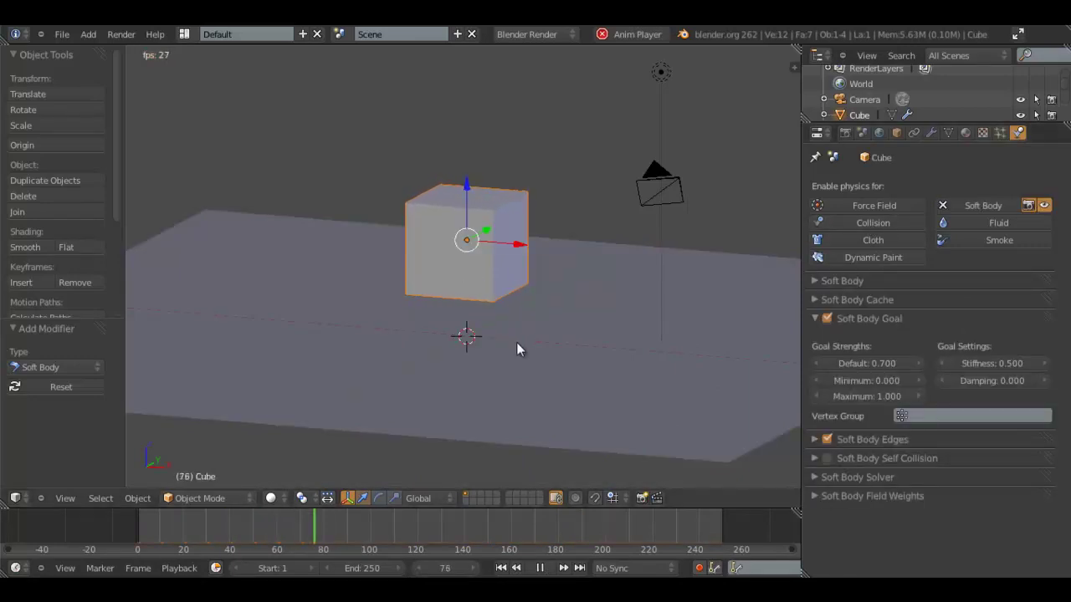
right_click(567, 277)
middle_drag(567, 277, 493, 306)
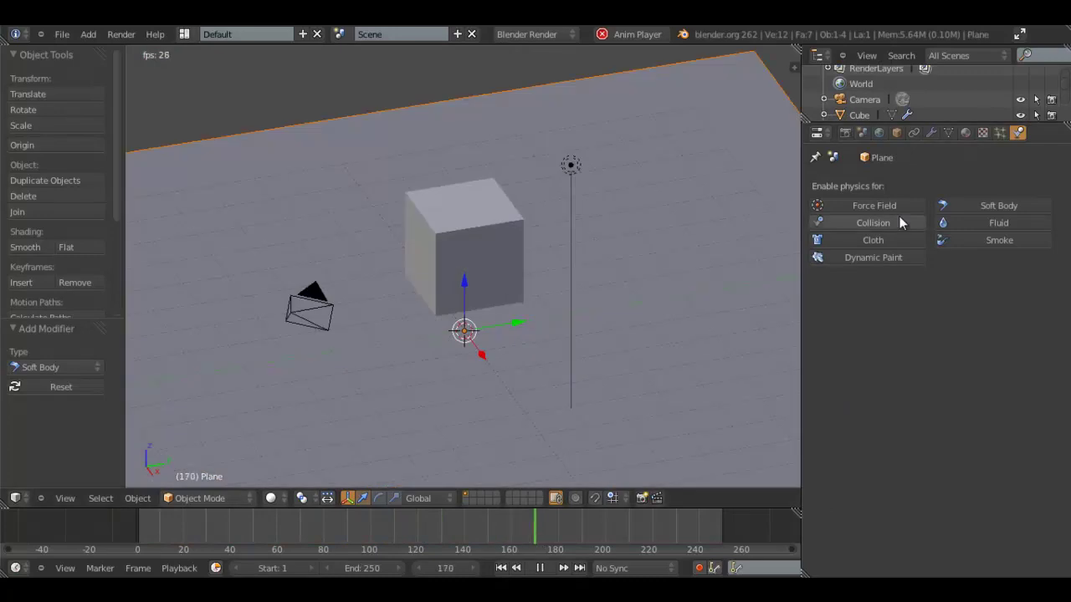
click(872, 223)
Examine how the cube behaves above the collision plane during playback, restarting the animation and viewing it from several angles
middle_drag(542, 242, 533, 329)
scroll(593, 253, down, 4)
scroll(554, 346, up, 4)
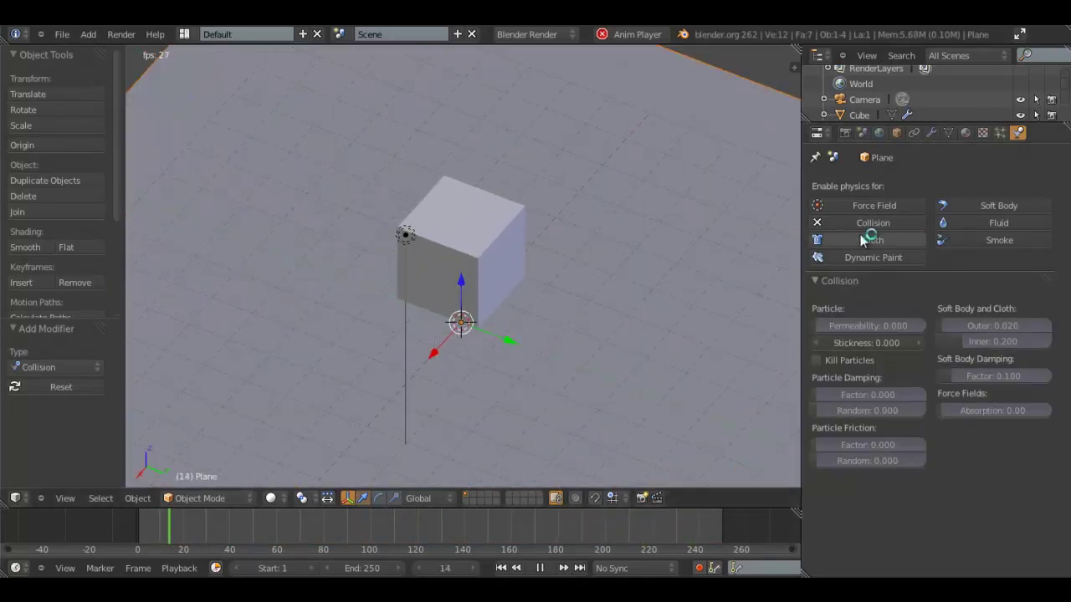
middle_drag(504, 312, 673, 267)
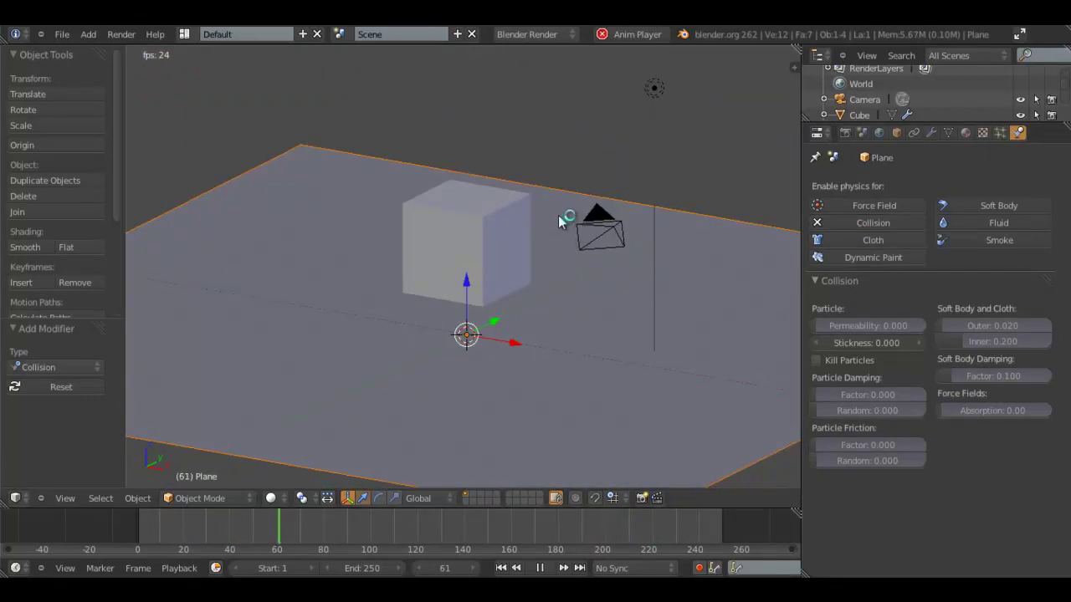
middle_drag(481, 334, 633, 355)
scroll(502, 290, up, 2)
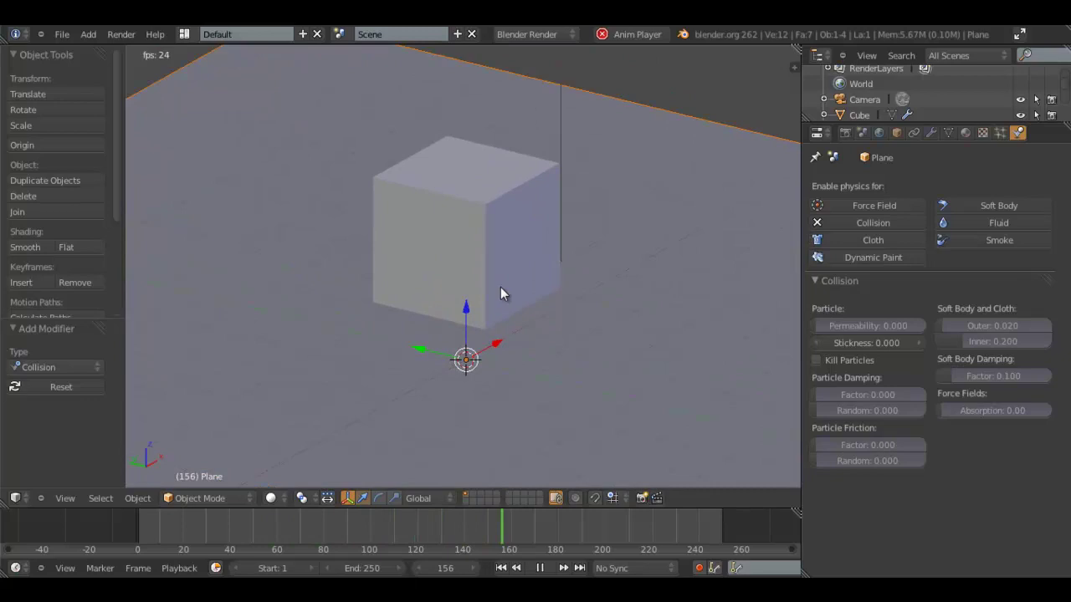
middle_drag(500, 287, 584, 288)
scroll(585, 288, down, 3)
click(504, 565)
mouse_move(501, 291)
middle_down()
mouse_move(510, 347)
mouse_move(514, 304)
middle_up()
key(KP_1)
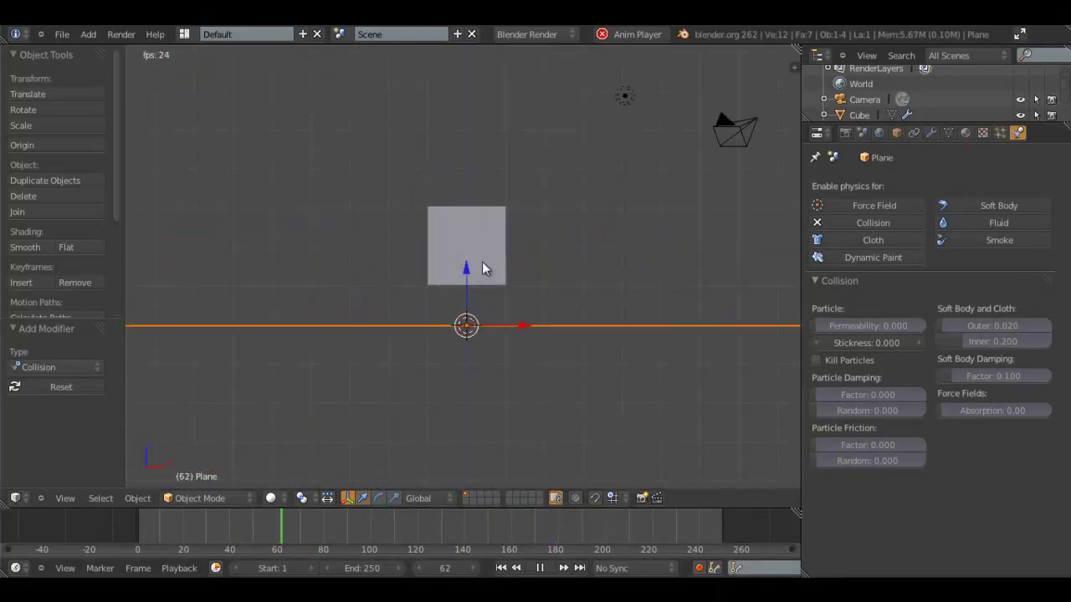
Select the cube, reopen its main Soft Body settings and raise the simulation speed to about 4.6
right_click(480, 268)
scroll(585, 299, up, 3)
key(KP_5)
click(841, 320)
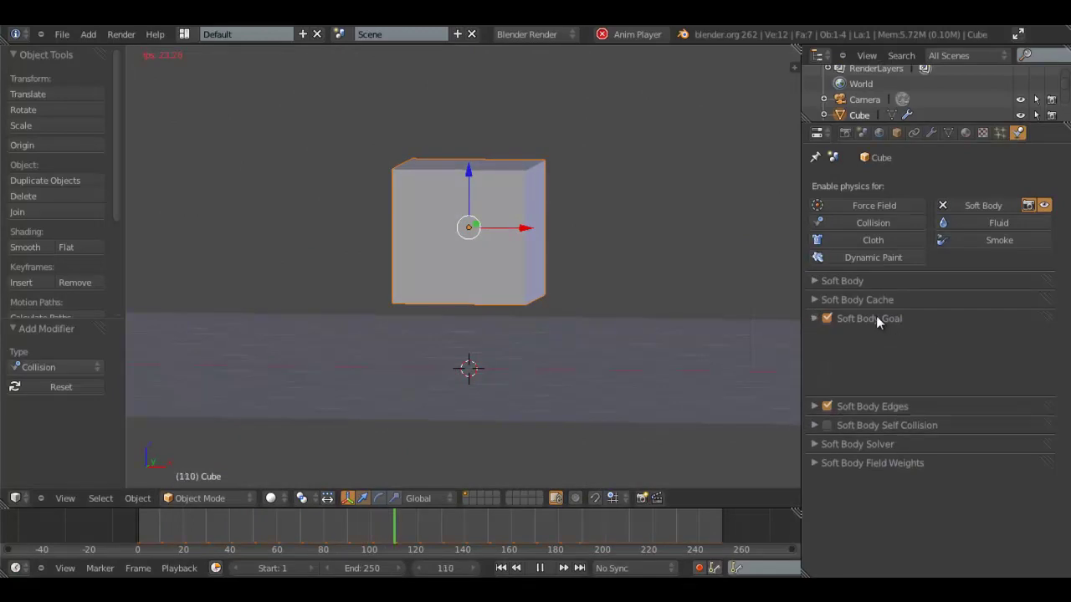
click(840, 281)
drag(967, 320, 1061, 327)
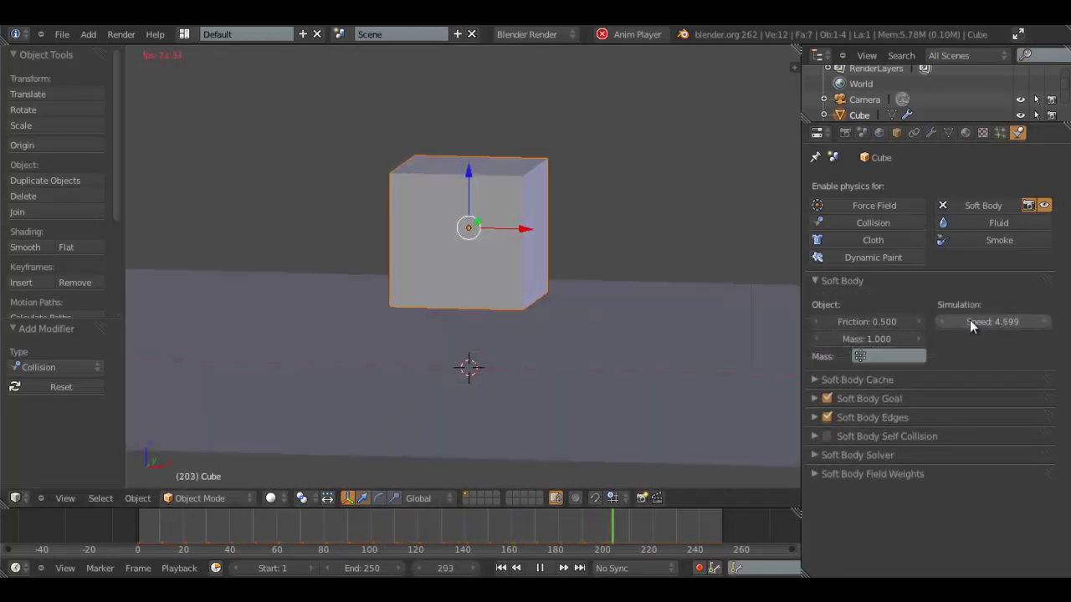
Set the cube's soft body simulation speed to 1, check the plane's Collision settings and reselect the cube
click(992, 326)
text(1)
key(Return)
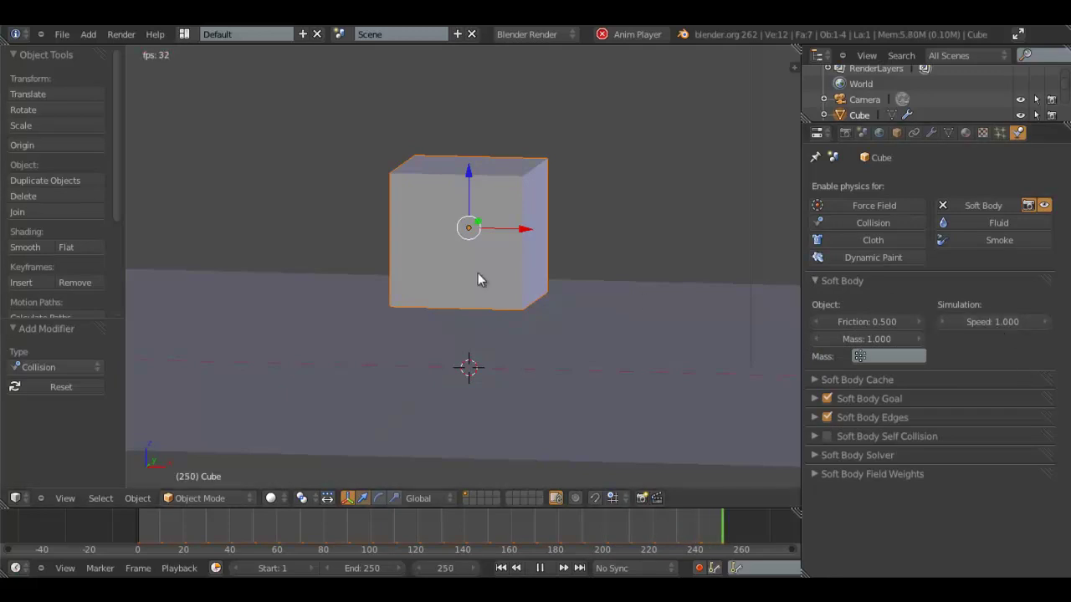
right_click(572, 379)
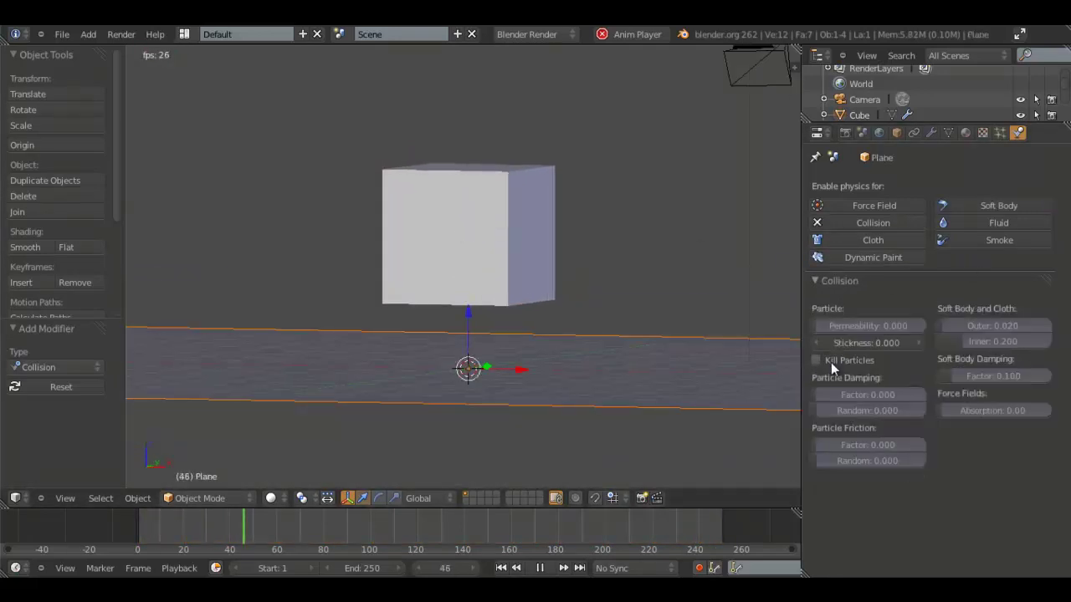
right_click(535, 245)
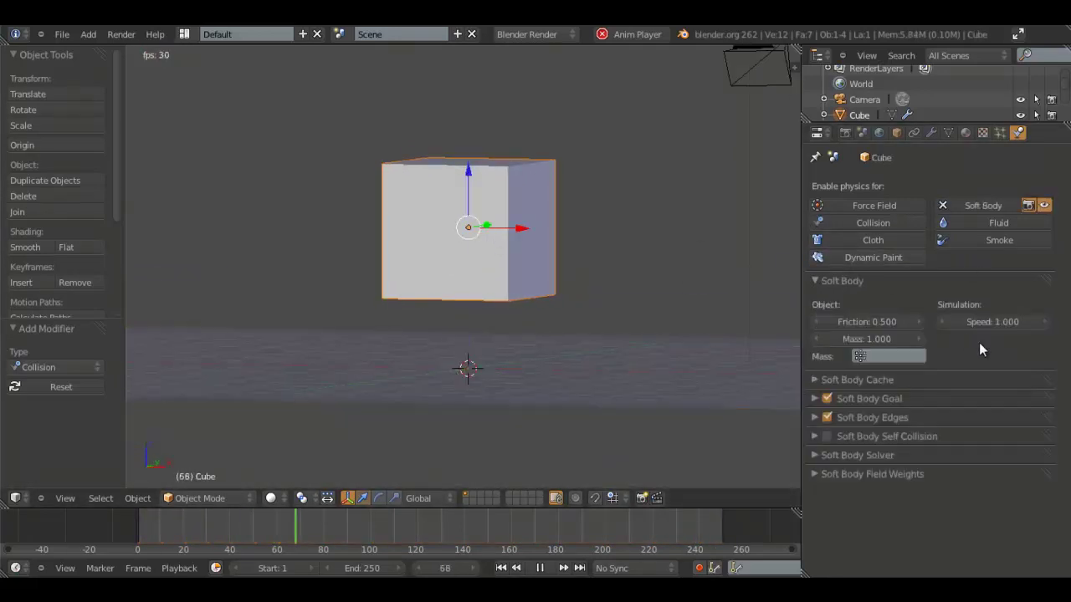
Disable Soft Body Goal on the cube, watch the playback from several angles and return to the first frame
click(826, 400)
middle_drag(681, 328, 592, 385)
middle_drag(672, 379, 662, 344)
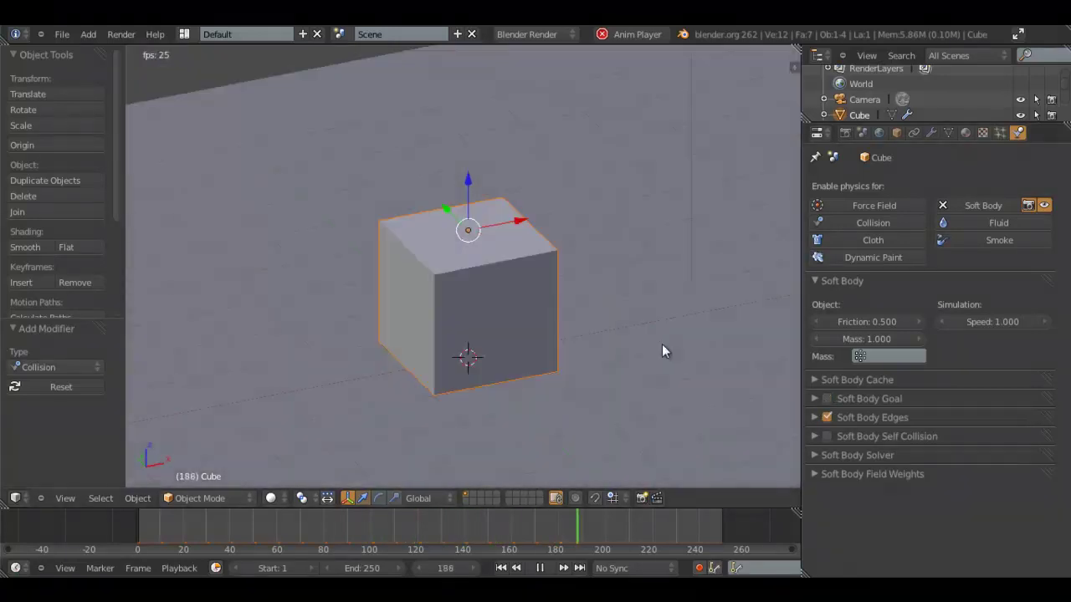
middle_drag(578, 388, 578, 475)
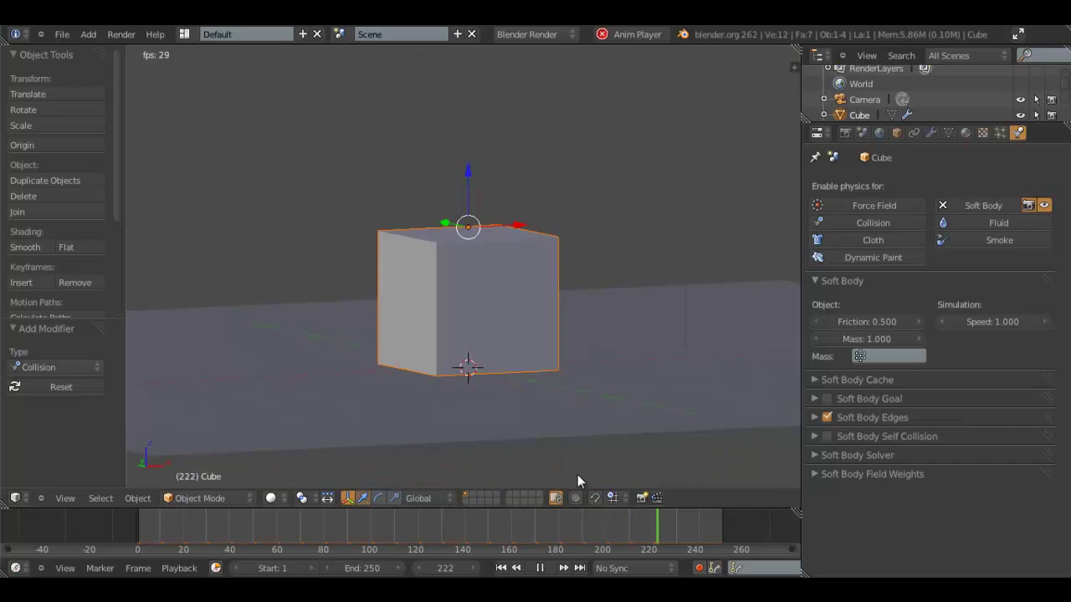
click(540, 568)
click(500, 568)
Inspect the cube's mesh in Edit Mode, switch to face selection, deselect everything and return to Object Mode
key(Tab)
middle_drag(463, 306, 466, 316)
scroll(439, 226, up, 3)
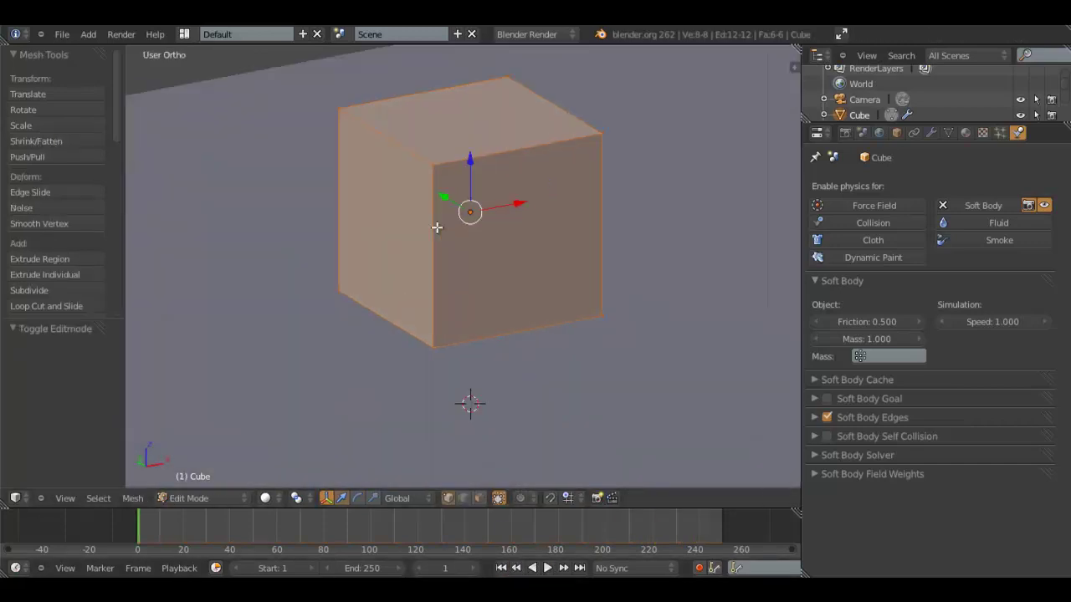
middle_drag(444, 226, 552, 243)
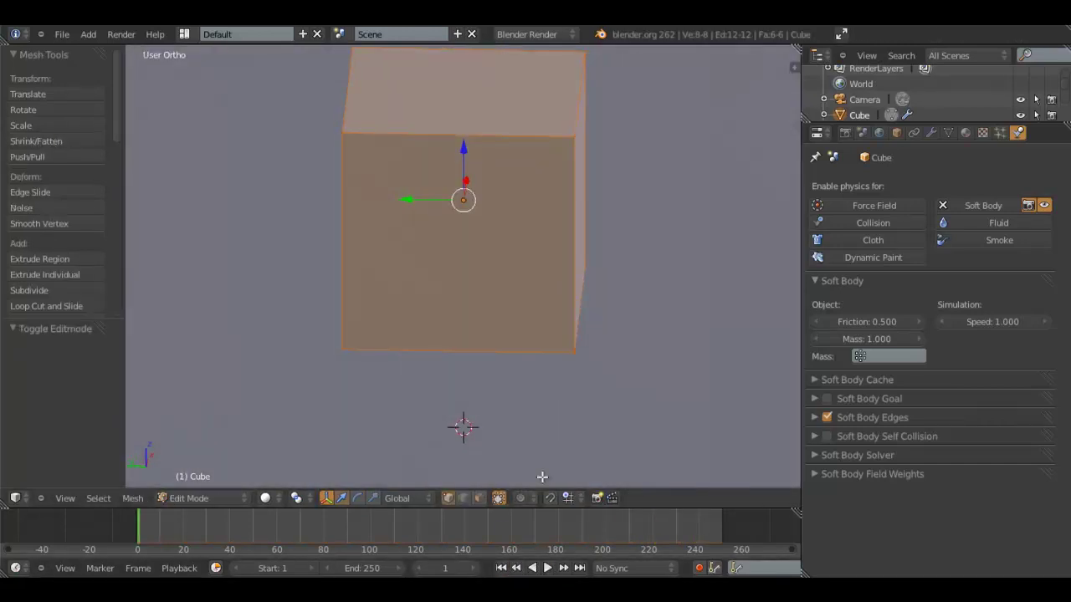
click(478, 498)
scroll(528, 335, down, 3)
middle_drag(528, 335, 377, 315)
scroll(485, 302, down, 2)
key(a)
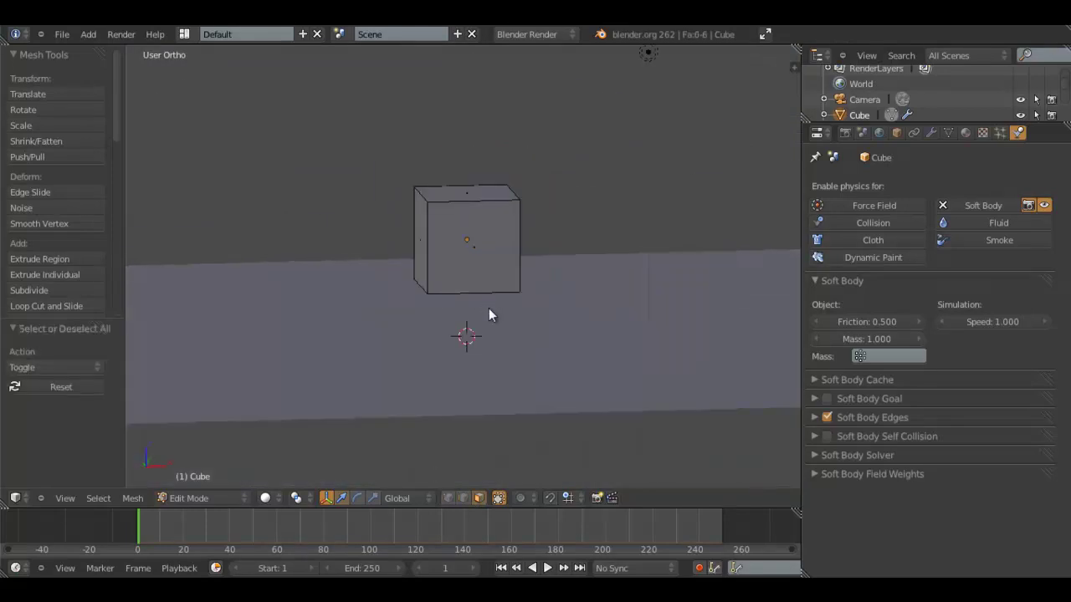
key(Tab)
Add an icosphere mesh and raise its subdivisions by three levels
middle_drag(489, 307, 457, 343)
key(shift+a)
mouse_move(457, 343)
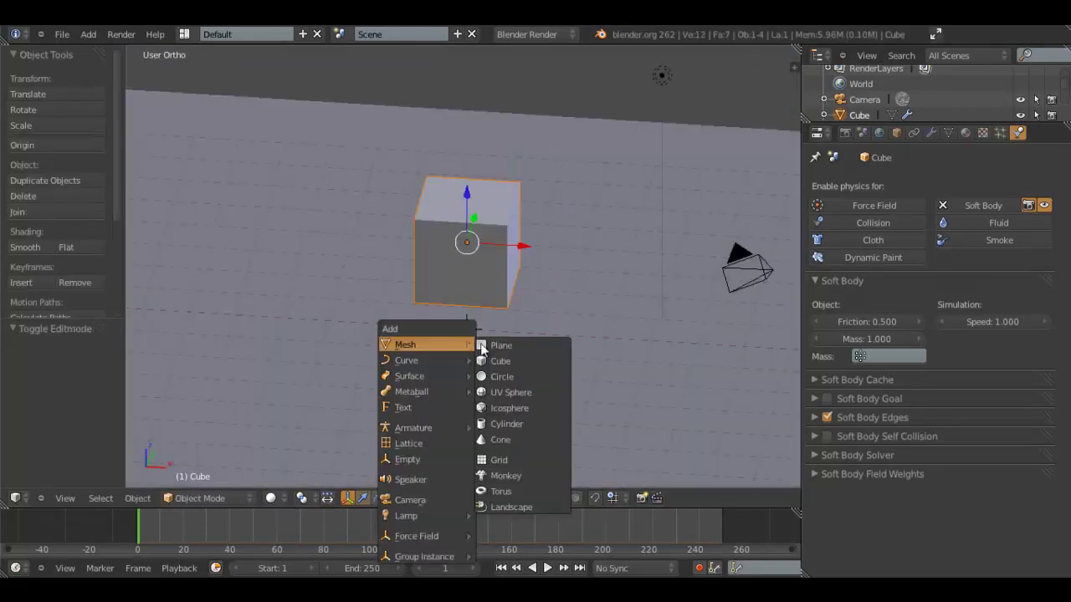
click(535, 409)
middle_drag(523, 391, 510, 348)
click(97, 367)
click(97, 368)
click(97, 367)
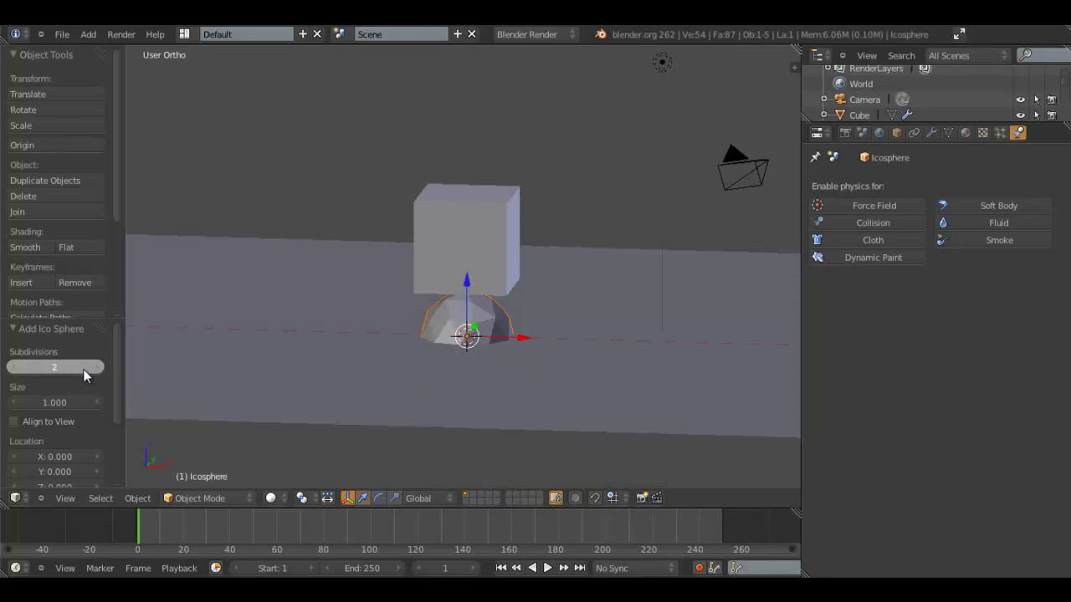
Move the icosphere up about 1.75 along Z and along X until it sits beside the cube
key(g)
key(z)
click(654, 255)
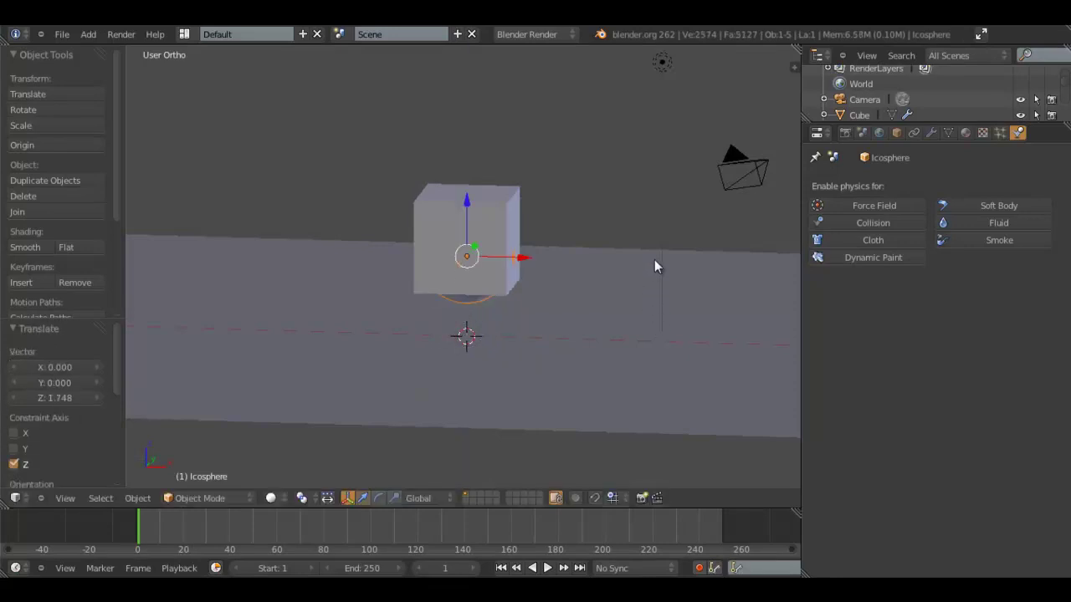
key(g)
key(x)
click(481, 251)
middle_drag(481, 251, 651, 324)
Enable Soft Body physics on the icosphere and preview its motion in a short playback
click(965, 205)
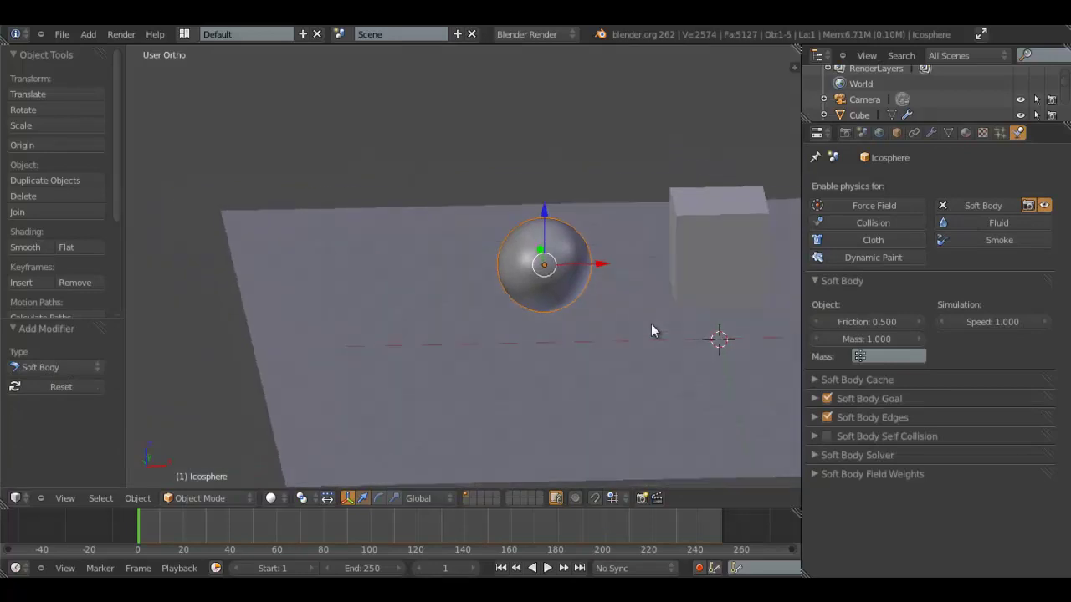
key(alt+a)
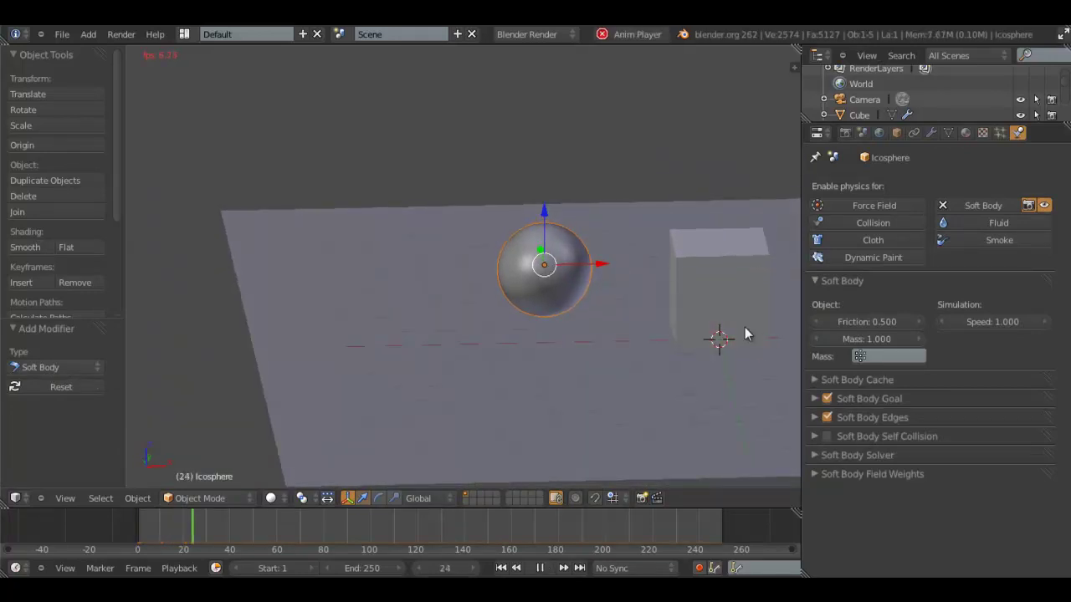
key(alt+a)
Disable Soft Body Goal on the icosphere and replay the simulation from the first frame
click(827, 398)
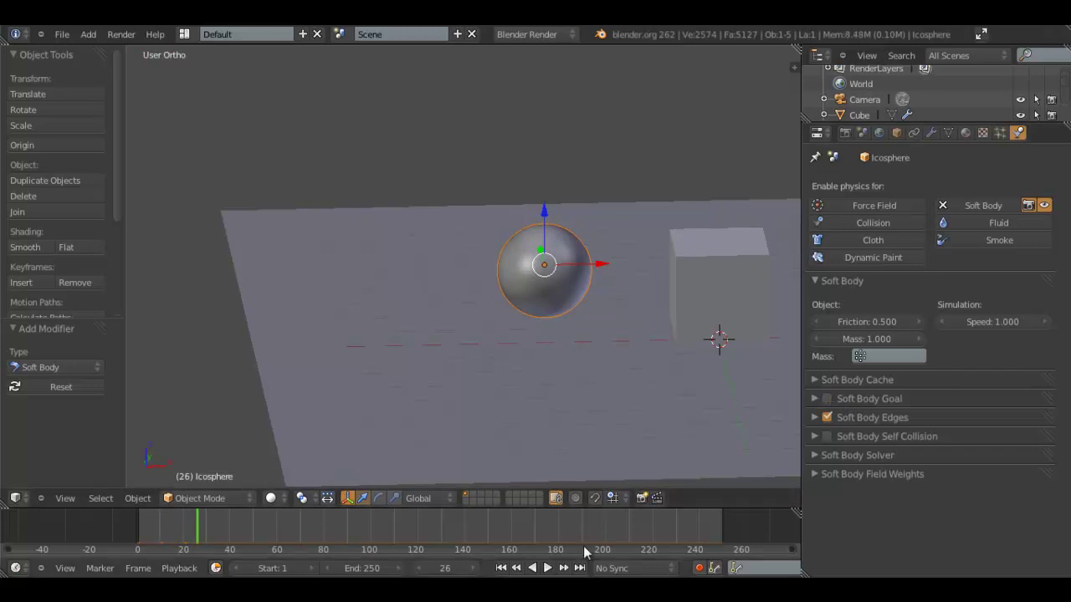
click(501, 568)
key(alt+a)
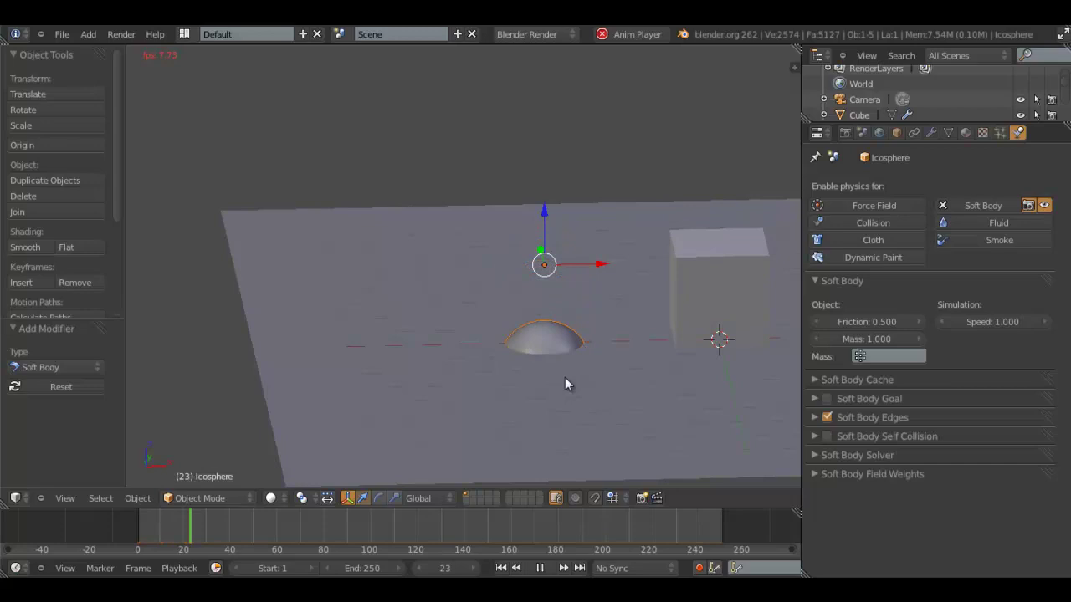
key(alt+a)
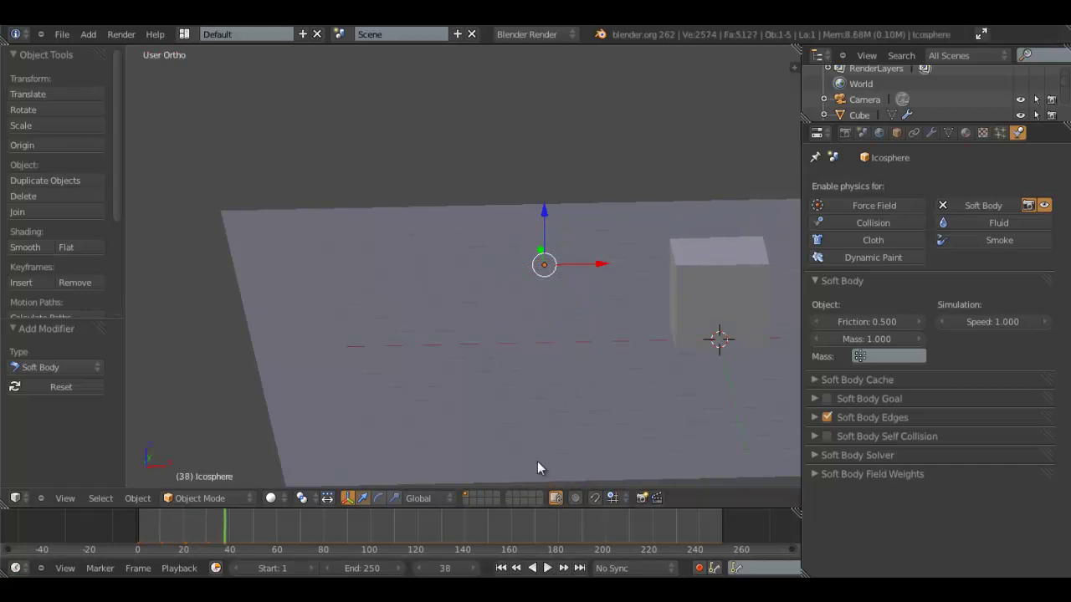
Examine the icosphere's position relative to the plane from the side and return to the first frame
middle_drag(537, 461, 520, 403)
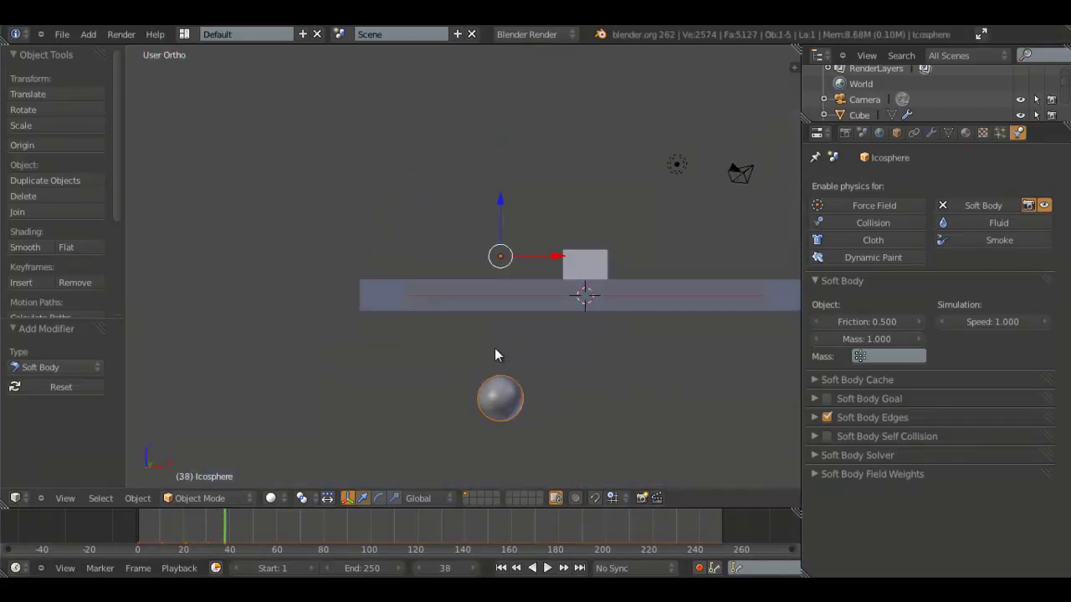
right_click(477, 302)
right_click(507, 380)
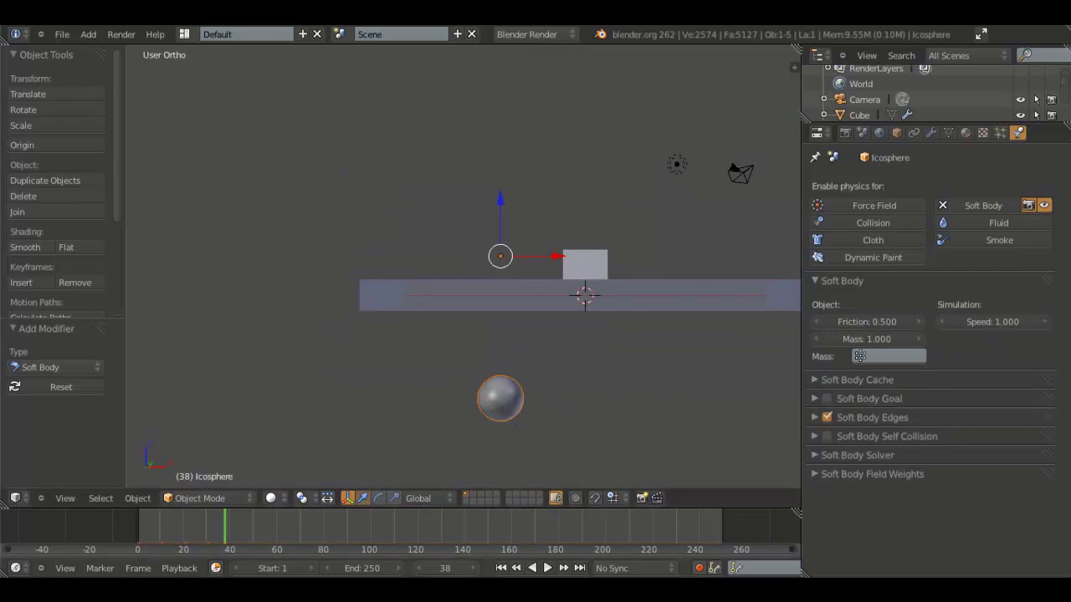
click(502, 568)
Compare the cube and the icosphere from several angles, inspecting mesh detail up close in Edit Mode
middle_drag(600, 304, 587, 260)
right_click(587, 260)
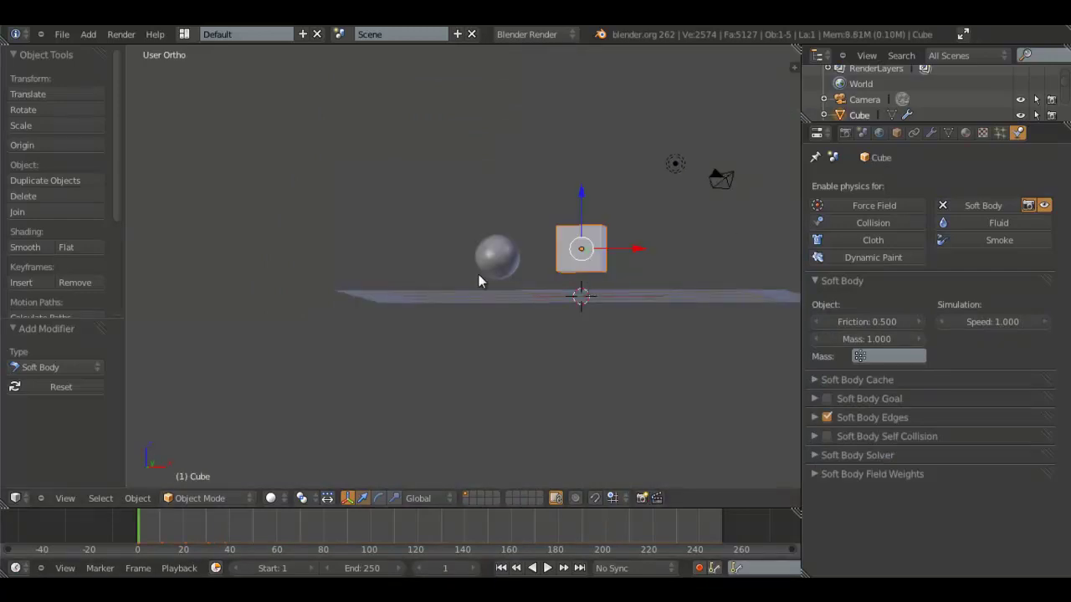
right_click(480, 272)
scroll(494, 268, up, 2)
middle_drag(494, 267, 427, 351)
right_click(578, 265)
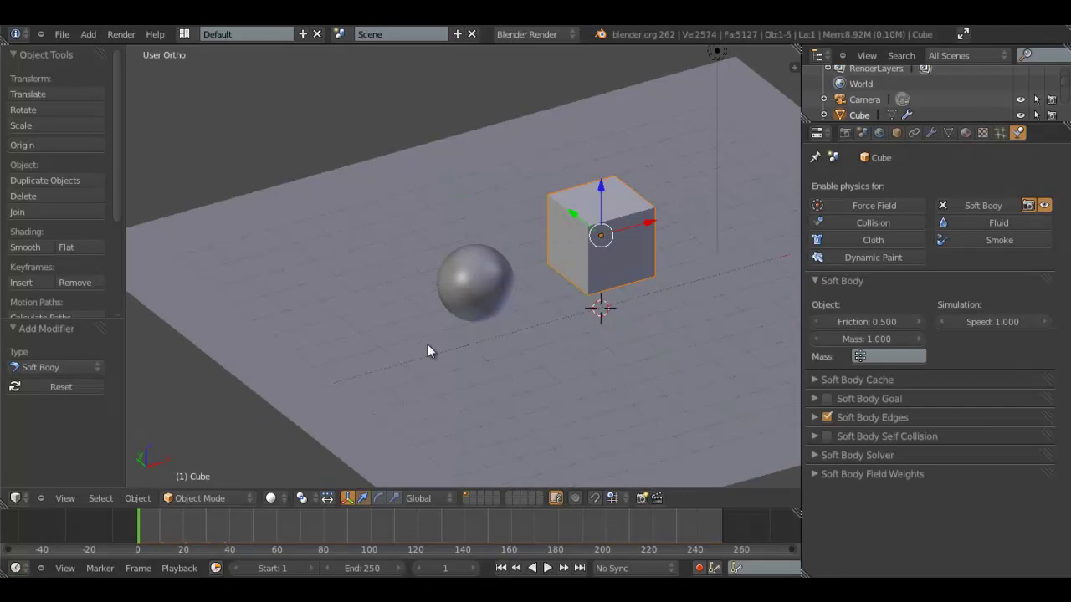
scroll(527, 285, up, 6)
right_click(523, 296)
key(Tab)
middle_drag(523, 295, 547, 349)
middle_drag(559, 284, 444, 259)
right_click(590, 309)
mouse_move(590, 308)
shift+middle_down()
mouse_move(521, 299)
mouse_move(514, 311)
mouse_move(397, 307)
mouse_move(534, 339)
mouse_move(580, 311)
mouse_move(579, 295)
shift+middle_up()
scroll(526, 307, down, 1)
key(Tab)
Delete the cube and the icosphere, keeping the collision plane in the scene
scroll(490, 318, down, 5)
scroll(397, 303, down, 4)
right_click(581, 298)
key(x)
click(581, 299)
scroll(580, 298, down, 4)
scroll(578, 296, up, 4)
shift+middle_drag(603, 388, 538, 363)
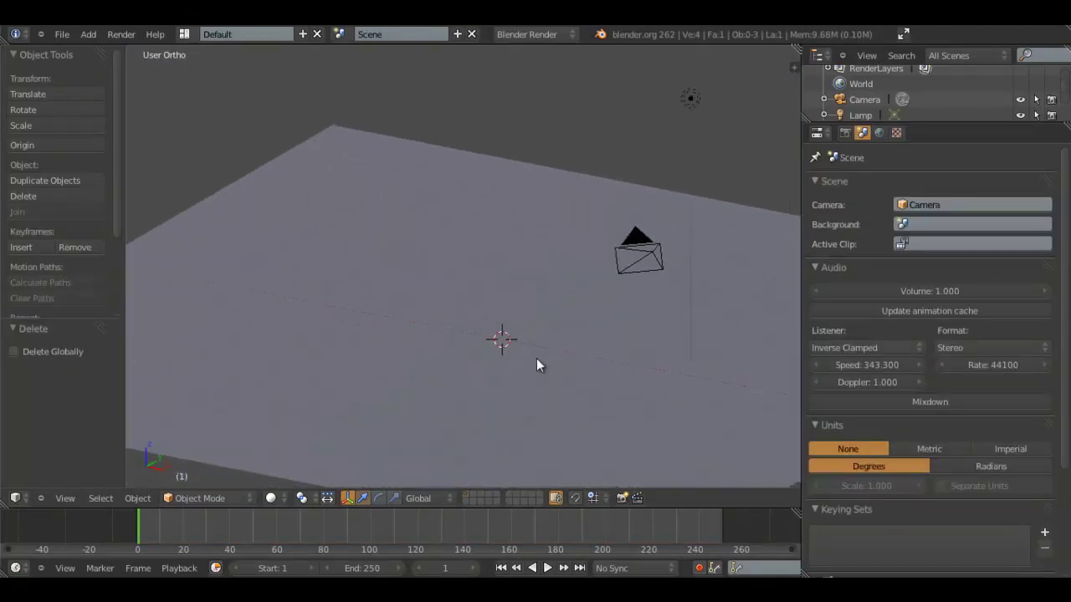
key(shift+a)
mouse_move(548, 341)
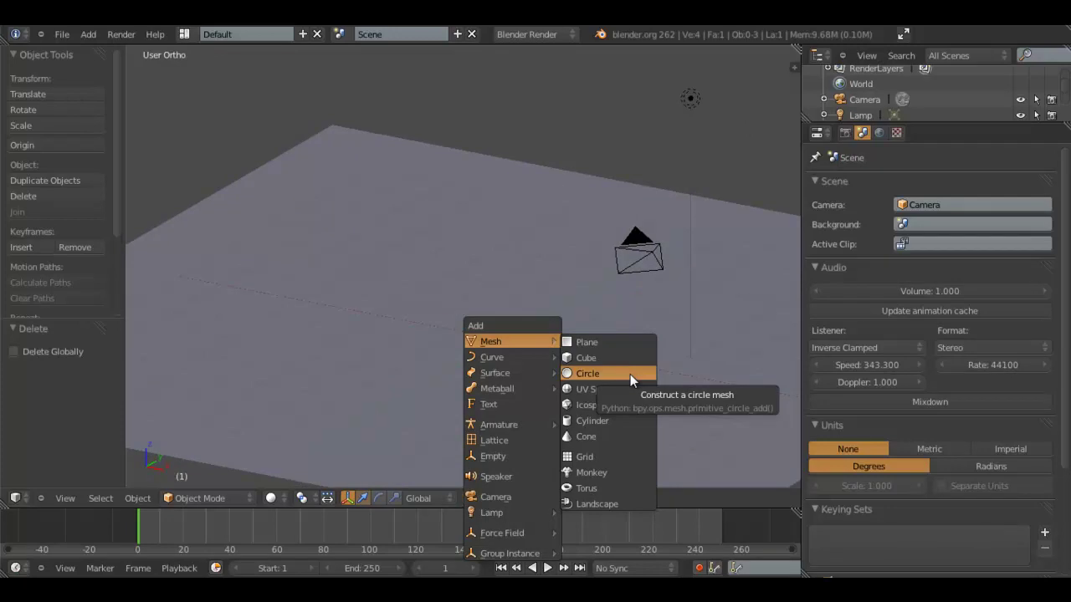
middle_drag(549, 248, 460, 224)
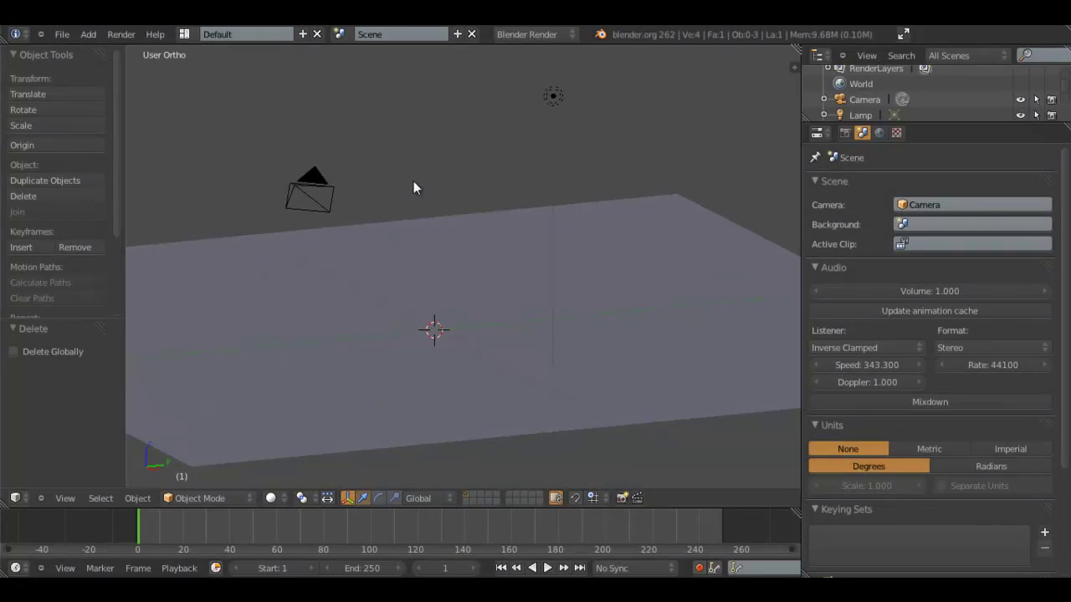
key(shift+a)
mouse_move(426, 205)
middle_drag(538, 301, 609, 309)
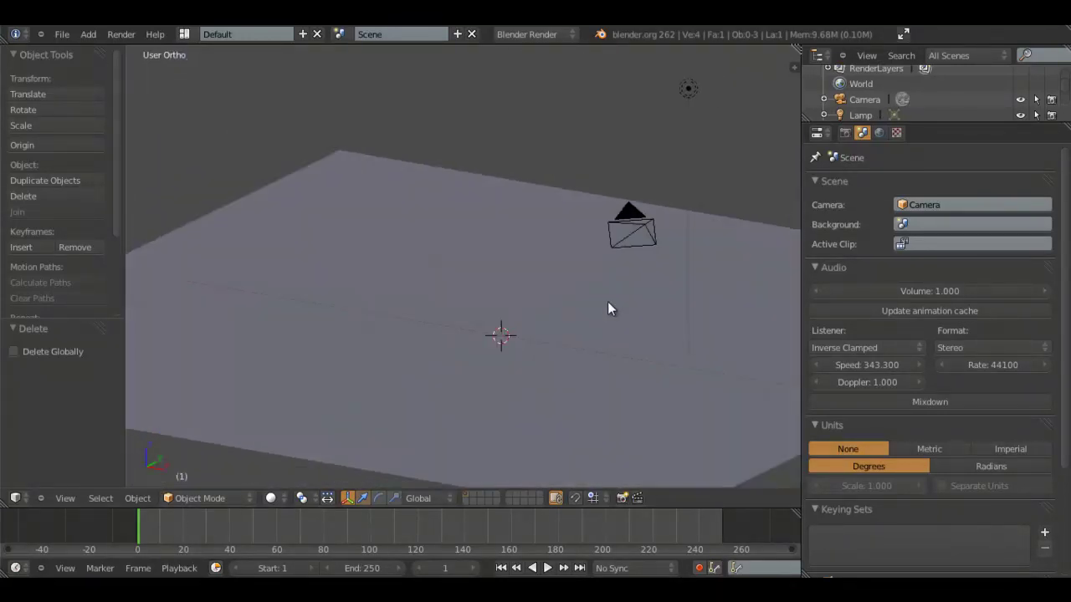